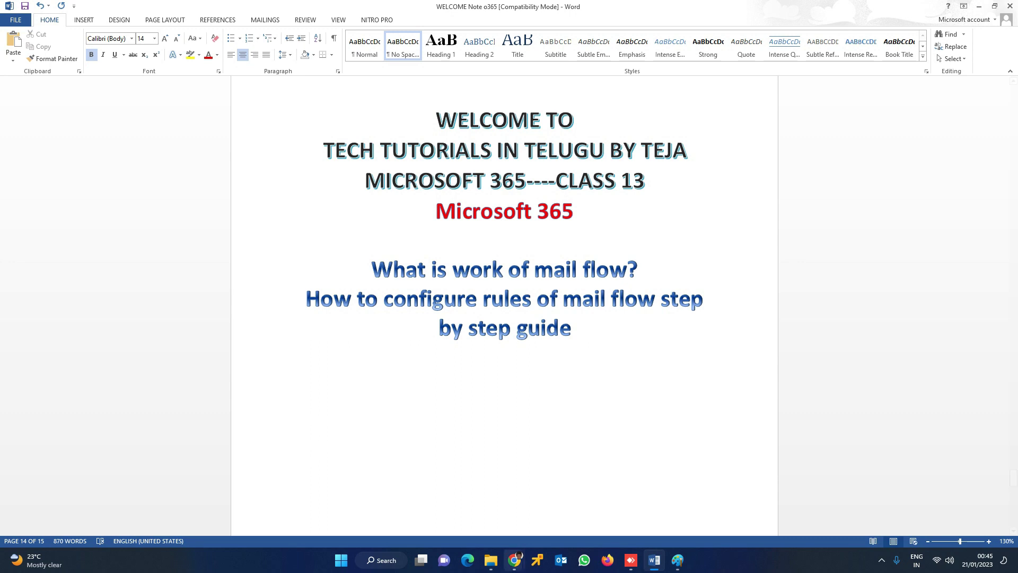
Step: Go from the Microsoft 365 admin center to Exchange's Mail flow > Rules page, which shows 0 rules
{"action": "mouse_move", "coordinate": [514, 560]}
{"action": "left_click", "coordinate": [513, 501]}
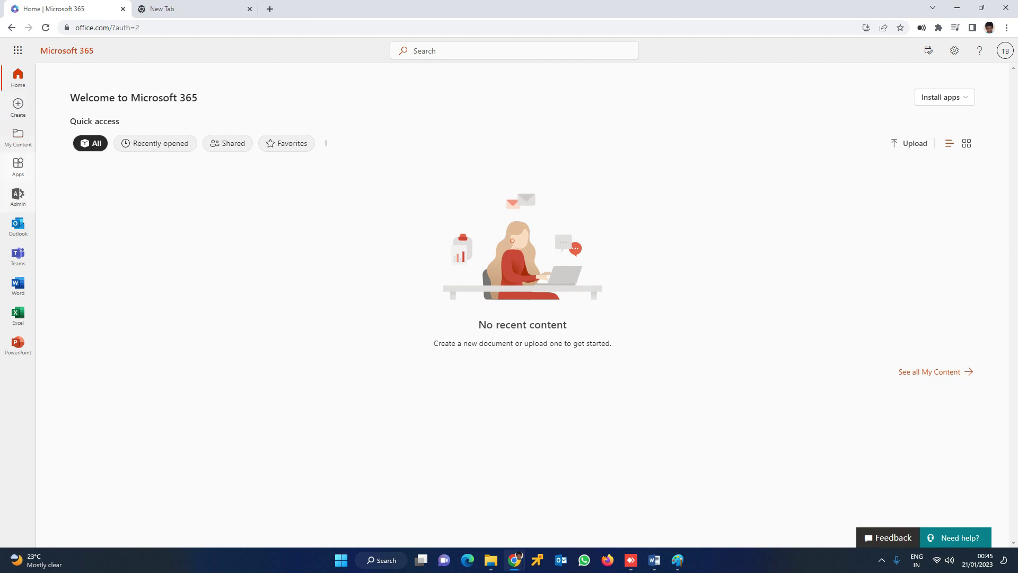
{"action": "left_click", "coordinate": [18, 195]}
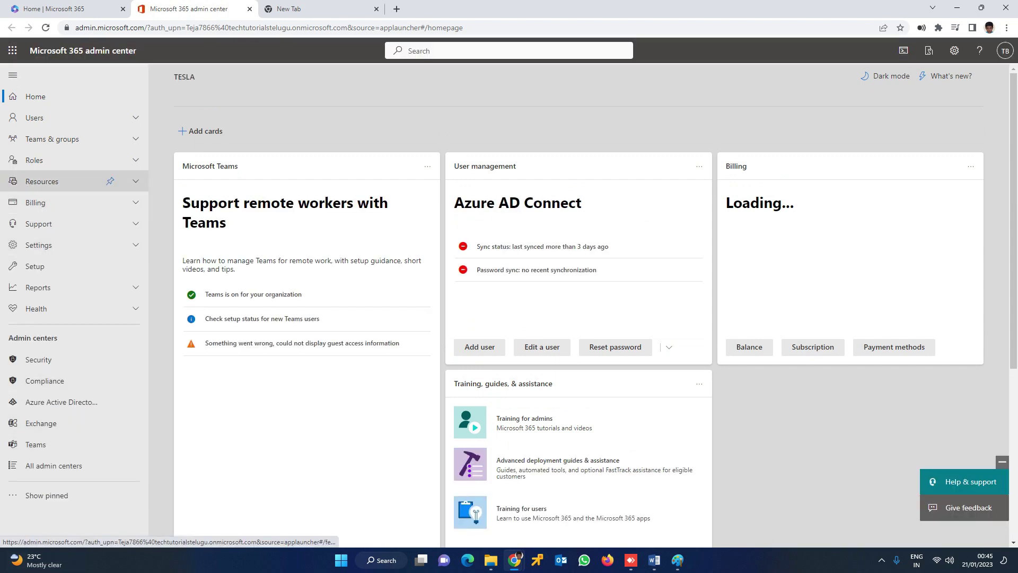
{"action": "left_click", "coordinate": [41, 422]}
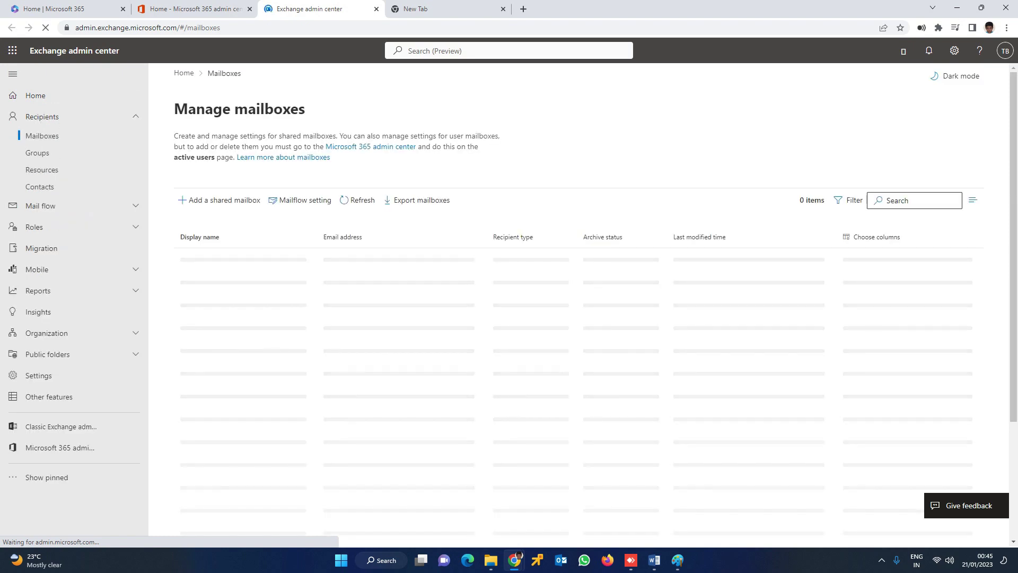
{"action": "key", "text": "ctrl+shift+Tab"}
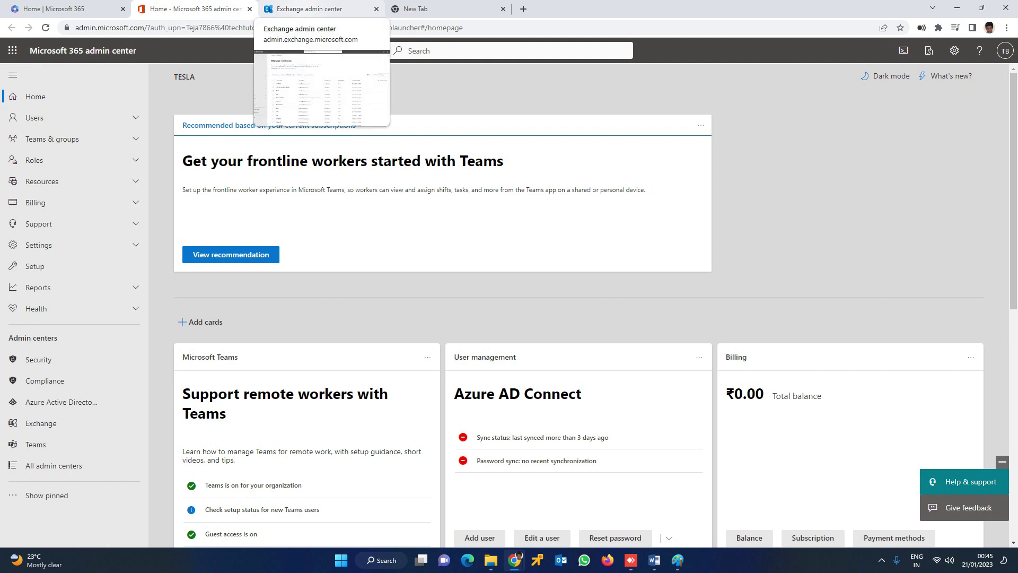
{"action": "key", "text": "ctrl+Tab"}
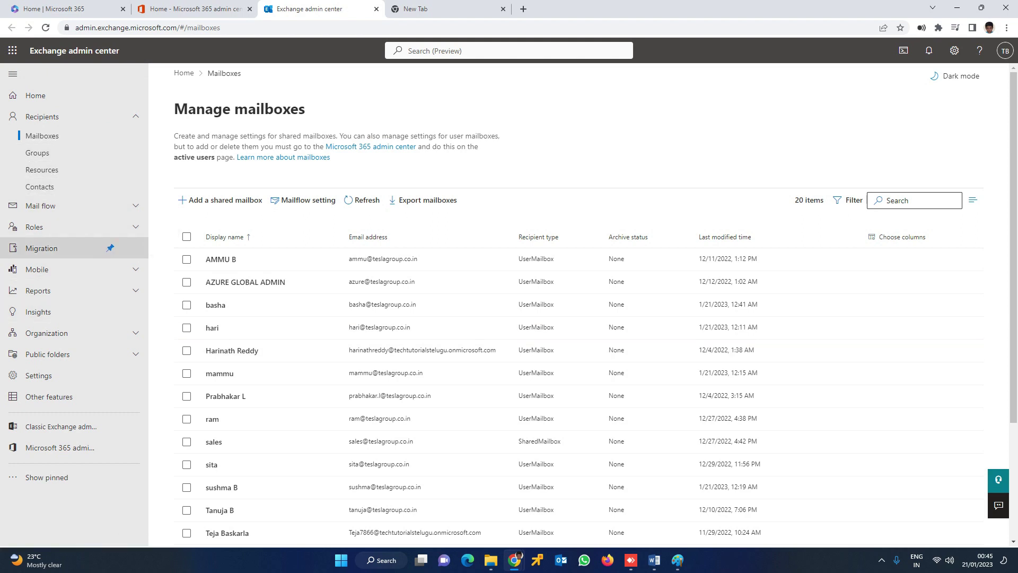
{"action": "left_click", "coordinate": [43, 206]}
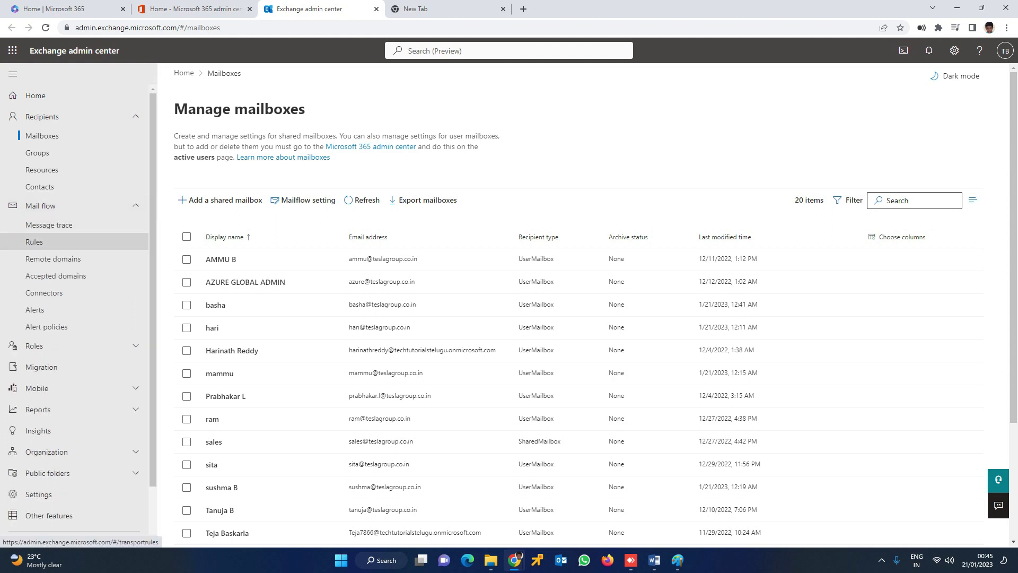
{"action": "left_click", "coordinate": [33, 241]}
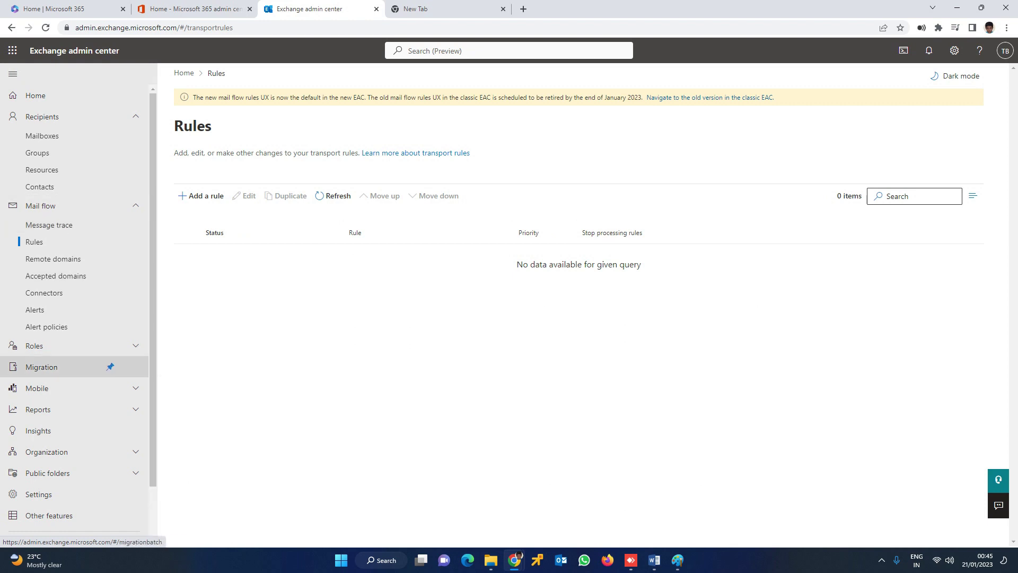
Step: Browse the Add a rule templates and choose Create a new rule for a blank conditions form
{"action": "left_click", "coordinate": [202, 195]}
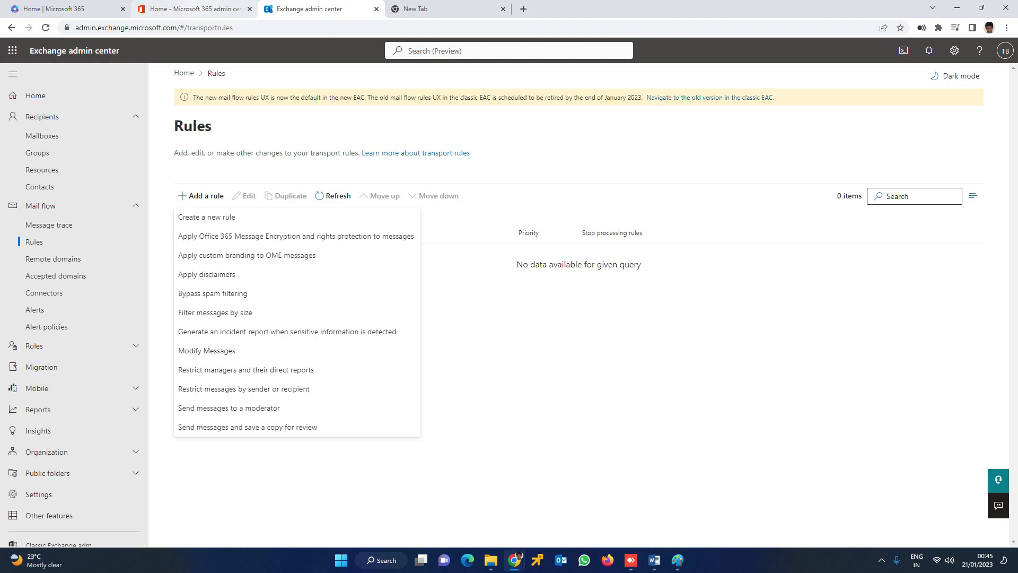
{"action": "key", "text": "Escape"}
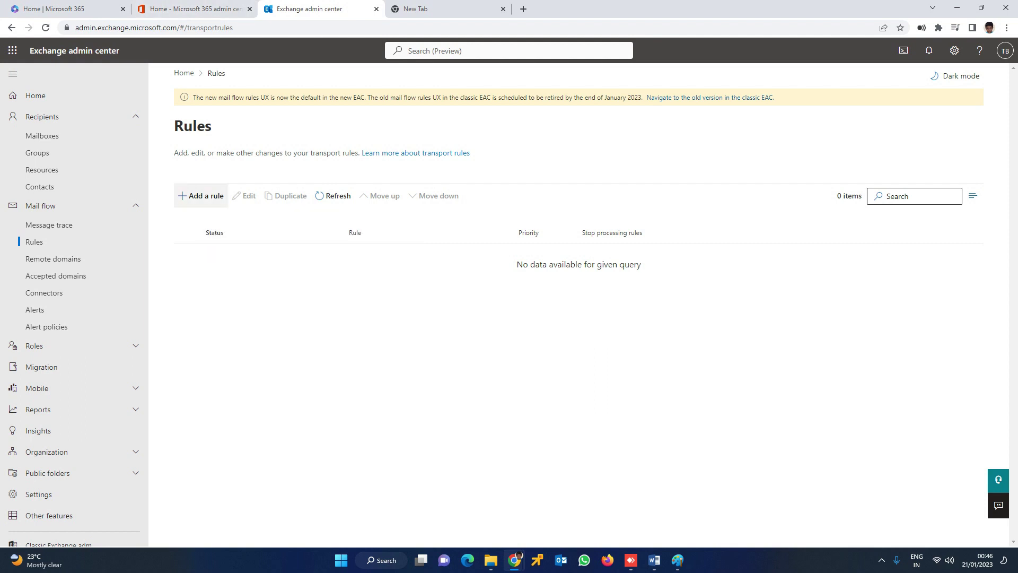
{"action": "key", "text": "Return"}
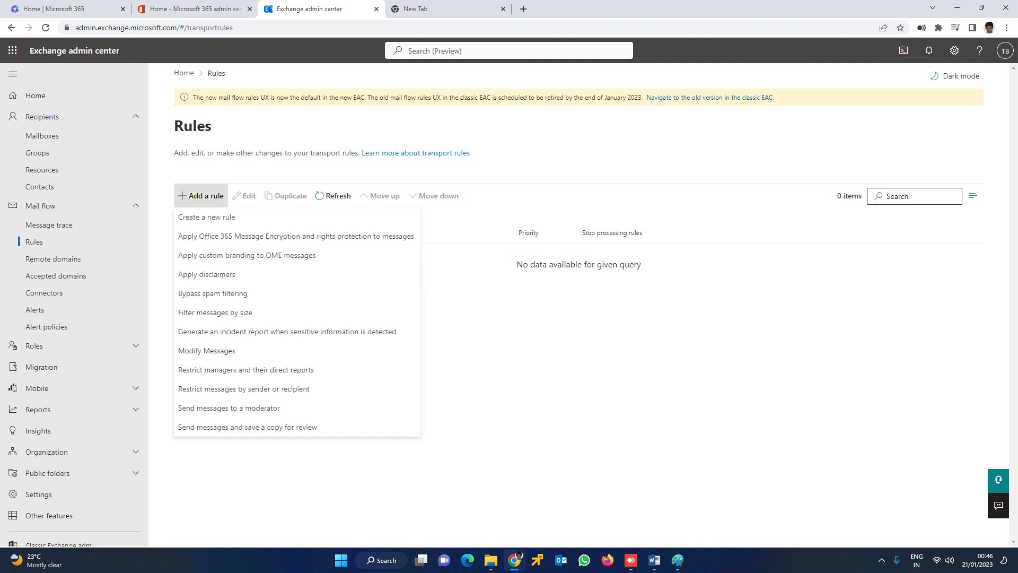
{"action": "key", "text": "Down"}
{"action": "key", "text": "Down"}
{"action": "key", "text": "Down"}
{"action": "key", "text": "Down"}
{"action": "key", "text": "Down"}
{"action": "key", "text": "Down"}
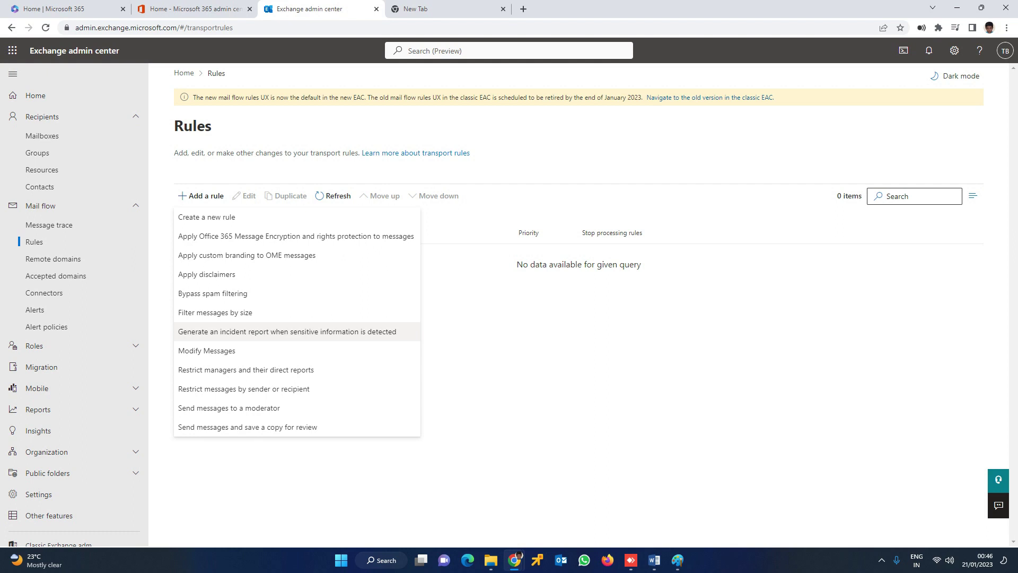
{"action": "key", "text": "Down"}
{"action": "key", "text": "Down"}
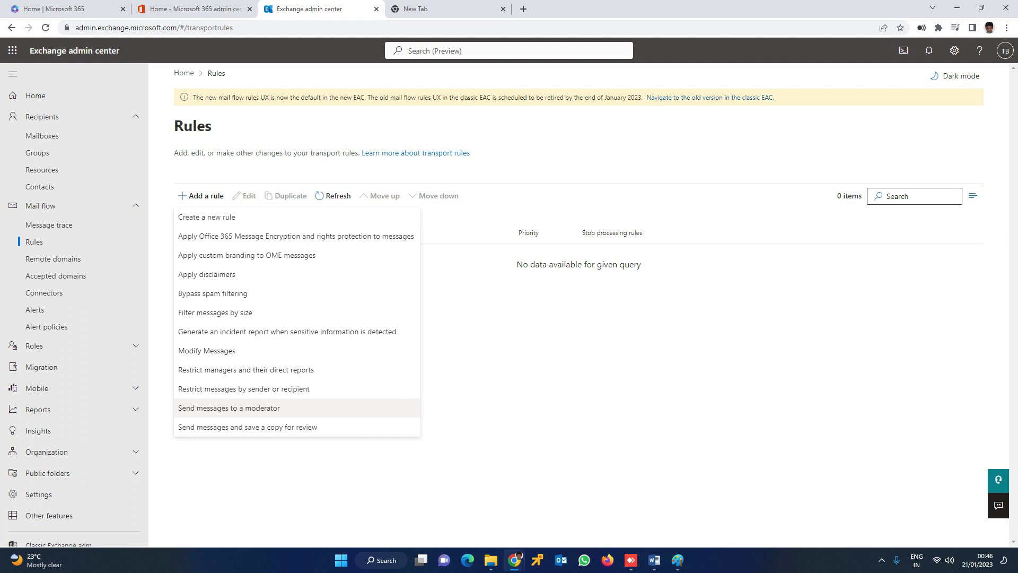
{"action": "key", "text": "Down"}
{"action": "key", "text": "Up"}
{"action": "key", "text": "Down"}
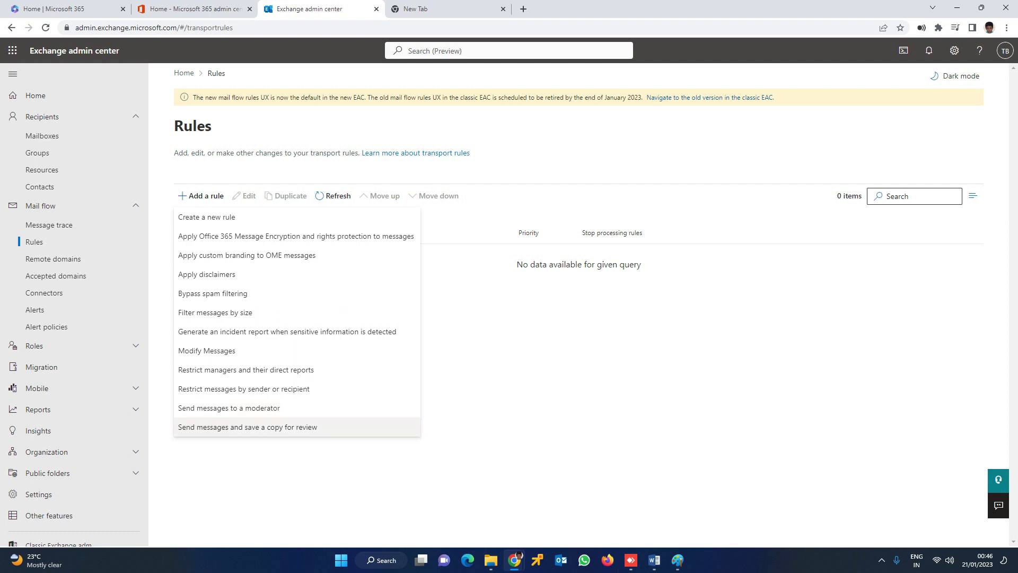
{"action": "key", "text": "Up"}
{"action": "key", "text": "Down"}
{"action": "key", "text": "Down"}
{"action": "key", "text": "Down"}
{"action": "key", "text": "Down"}
{"action": "key", "text": "Down"}
{"action": "key", "text": "Down"}
{"action": "key", "text": "Down"}
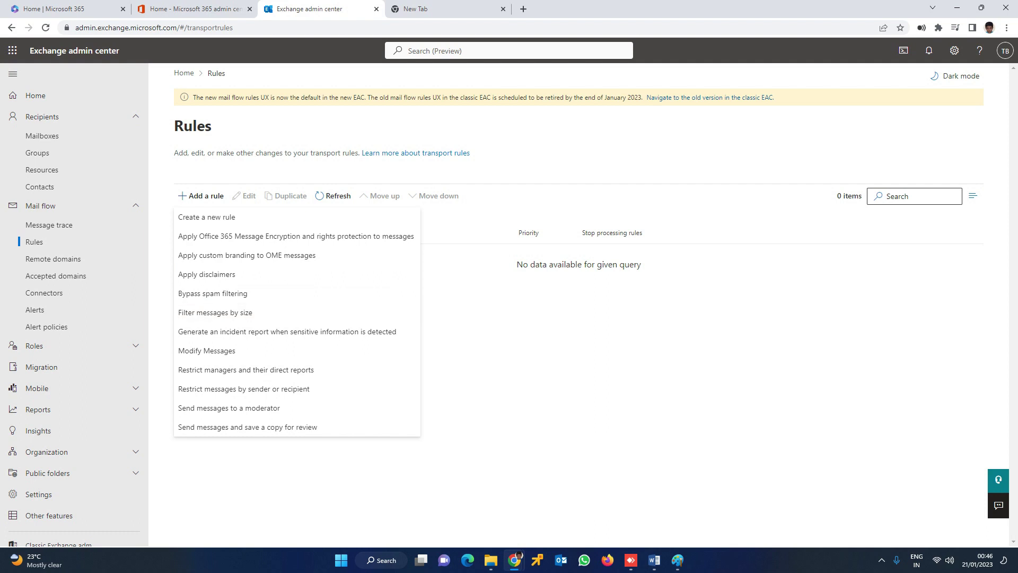
{"action": "key", "text": "Up"}
{"action": "key", "text": "Up"}
{"action": "key", "text": "Up"}
{"action": "key", "text": "Up"}
{"action": "key", "text": "Up"}
{"action": "key", "text": "Up"}
{"action": "key", "text": "Up"}
{"action": "key", "text": "Down"}
{"action": "key", "text": "Down"}
{"action": "key", "text": "Down"}
{"action": "key", "text": "Up"}
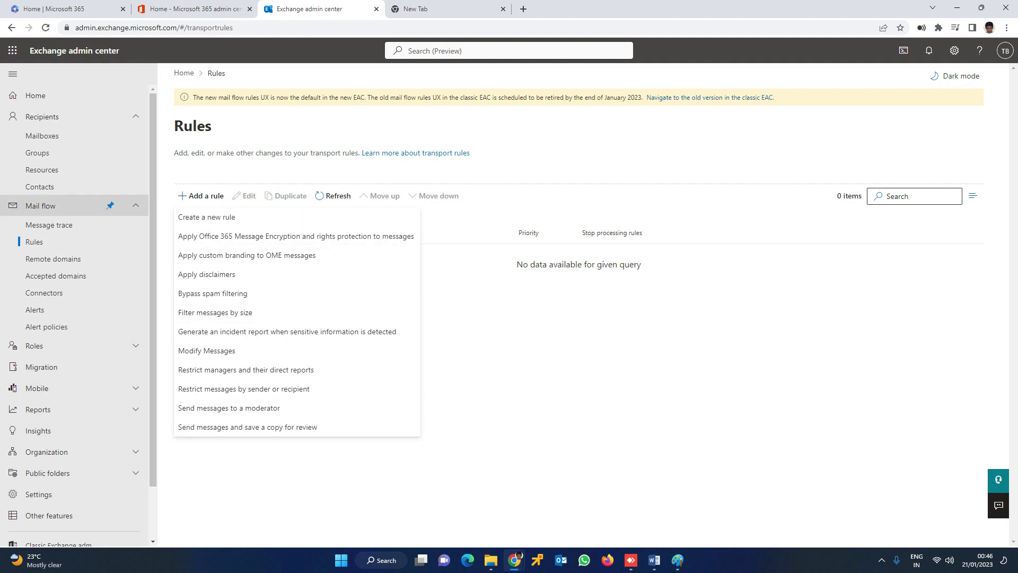
{"action": "key", "text": "Return"}
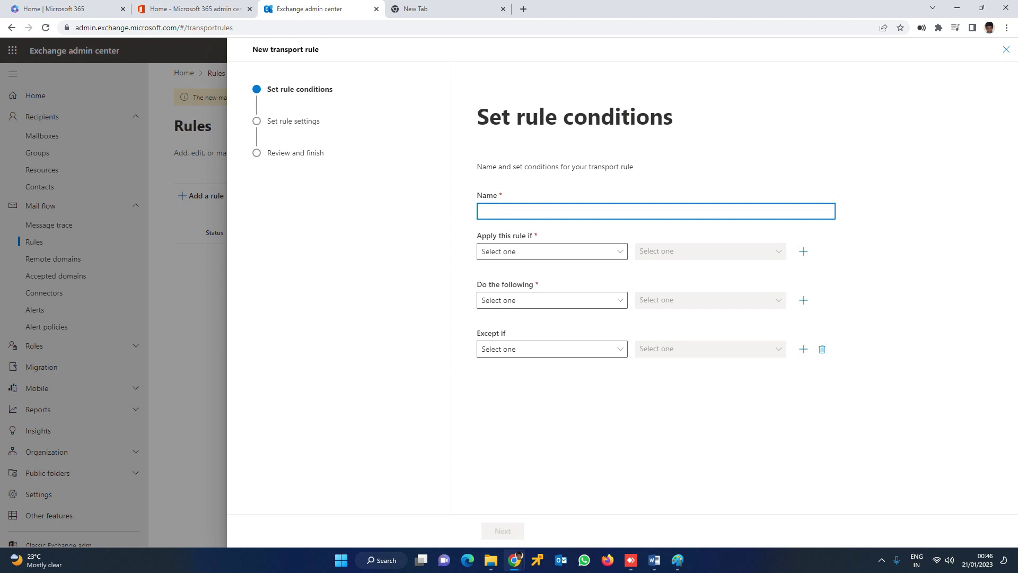
Step: Name the new rule 'Manager Approval'
{"action": "type", "text": "M"}
{"action": "type", "text": "na"}
{"action": "key", "text": "BackSpace"}
{"action": "key", "text": "BackSpace"}
{"action": "type", "text": "anager Approval"}
Step: Make the rule apply when the sender is this person, choosing and saving one specific user
{"action": "key", "text": "Tab"}
{"action": "key", "text": "Return"}
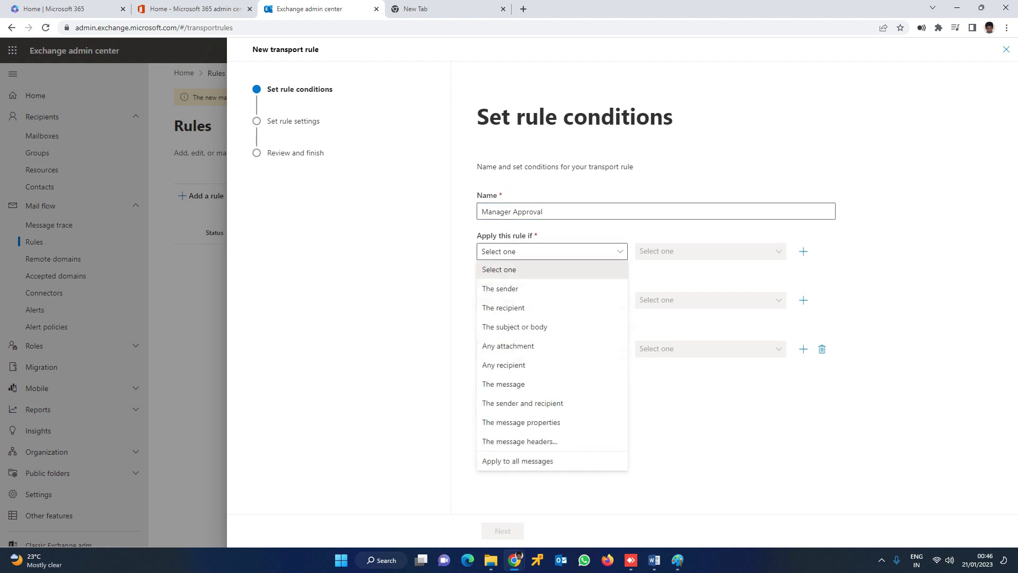
{"action": "key", "text": "Down"}
{"action": "key", "text": "Return"}
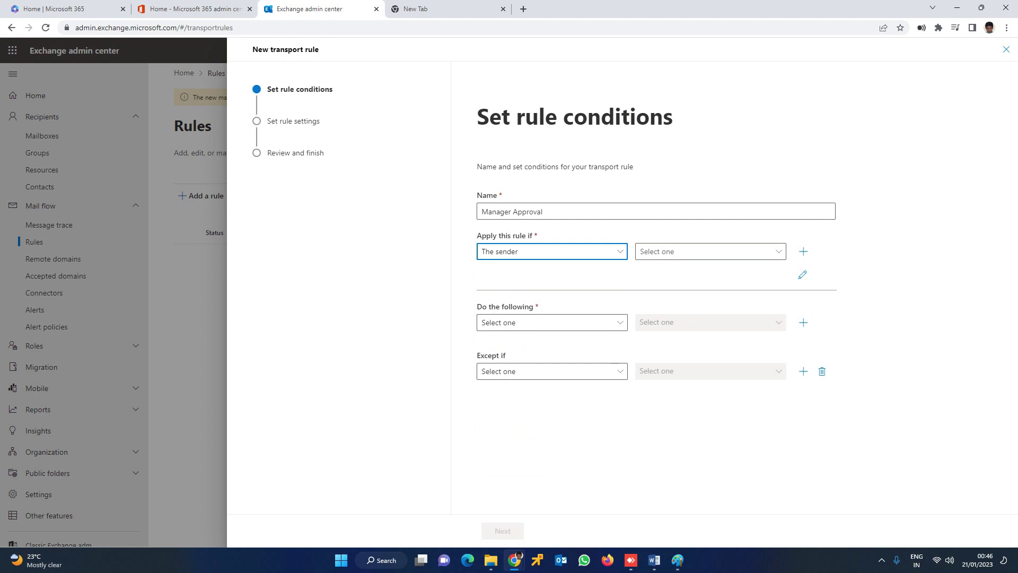
{"action": "key", "text": "Return"}
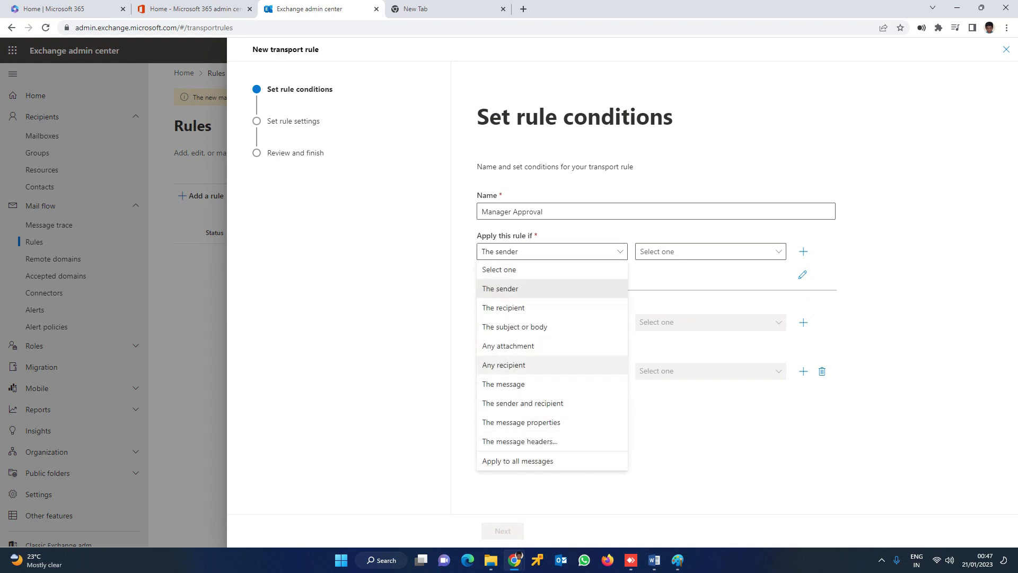
{"action": "key", "text": "Escape"}
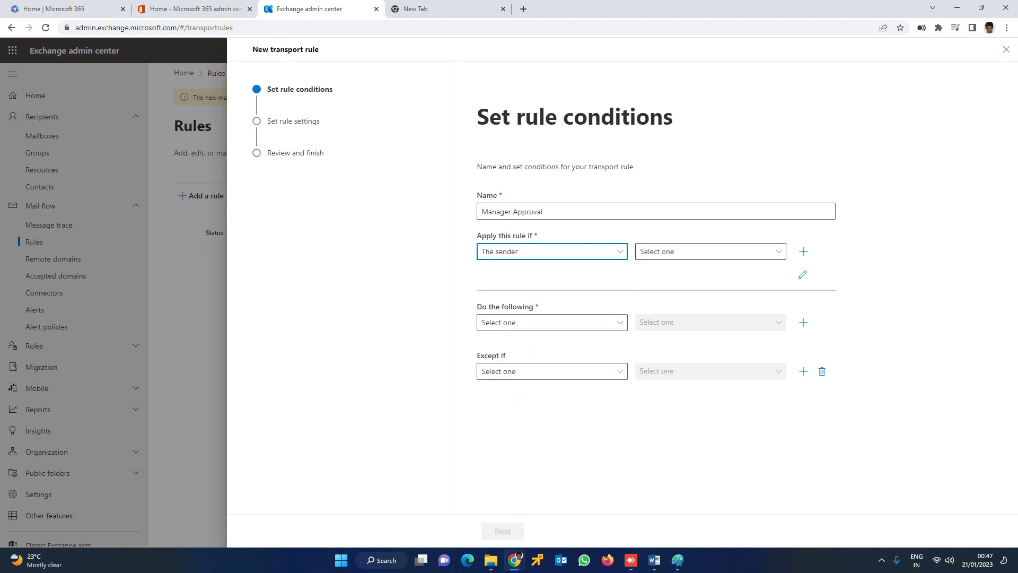
{"action": "left_click", "coordinate": [710, 252]}
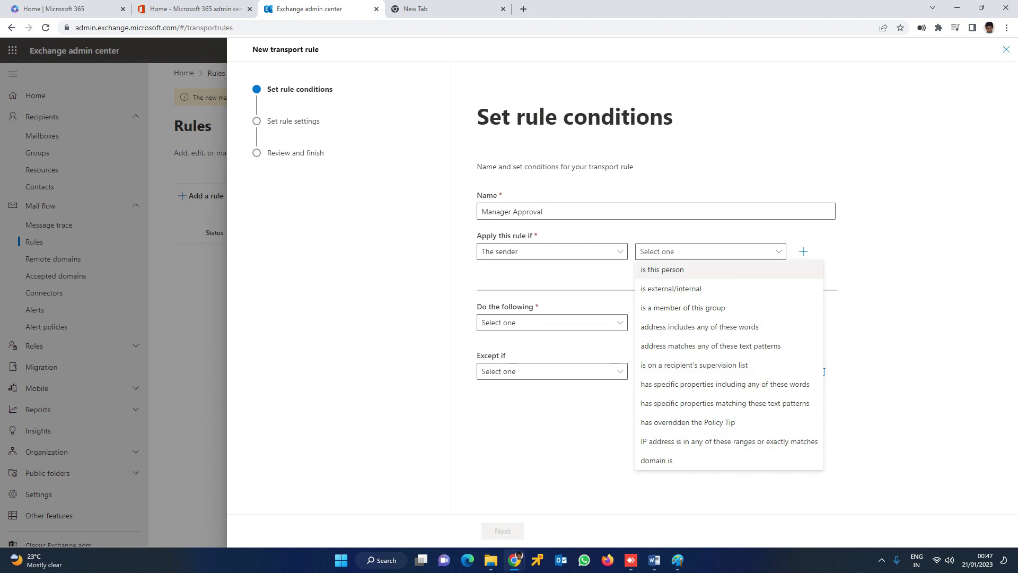
{"action": "left_click", "coordinate": [700, 270]}
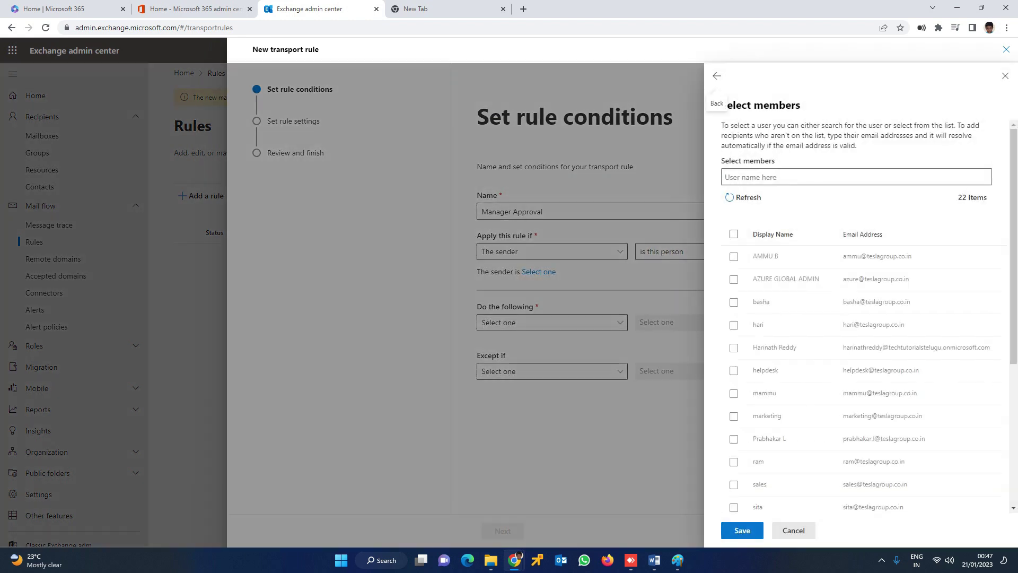
{"action": "scroll", "coordinate": [848, 297], "scroll_direction": "down", "scroll_amount": 2}
{"action": "scroll", "coordinate": [848, 297], "scroll_direction": "up", "scroll_amount": 2}
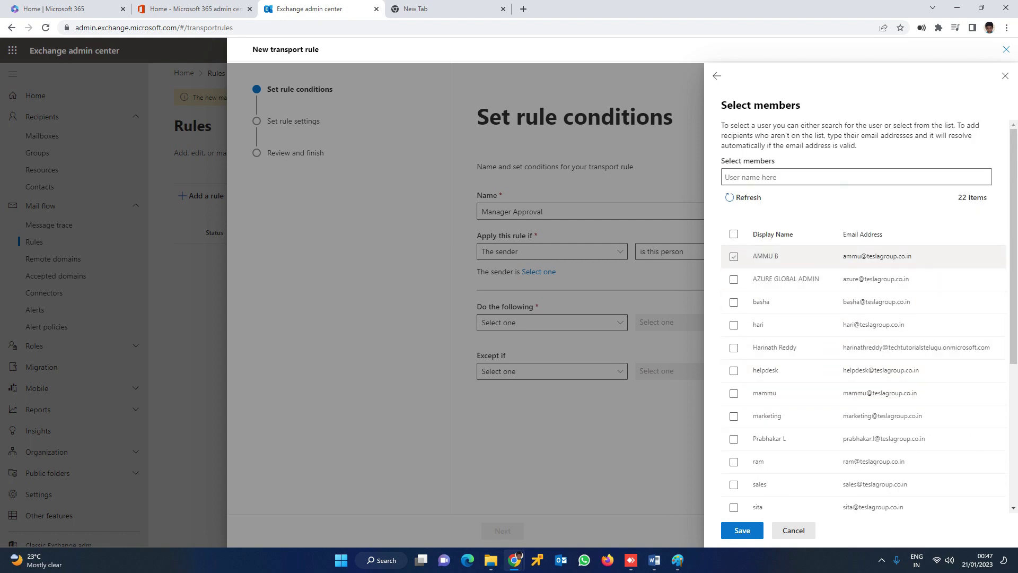
{"action": "left_click", "coordinate": [733, 257]}
{"action": "left_click", "coordinate": [742, 531]}
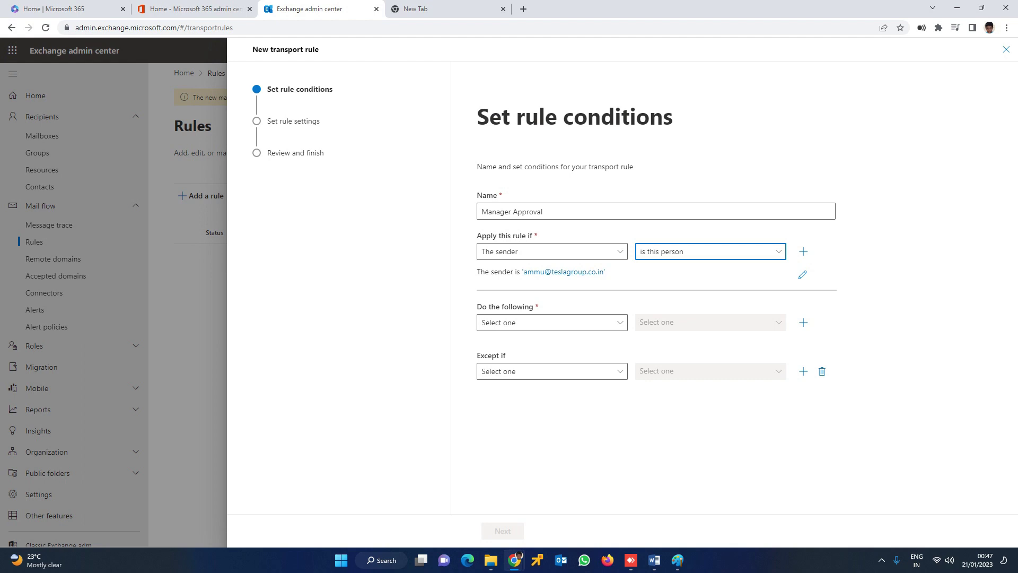
{"action": "left_click", "coordinate": [552, 323]}
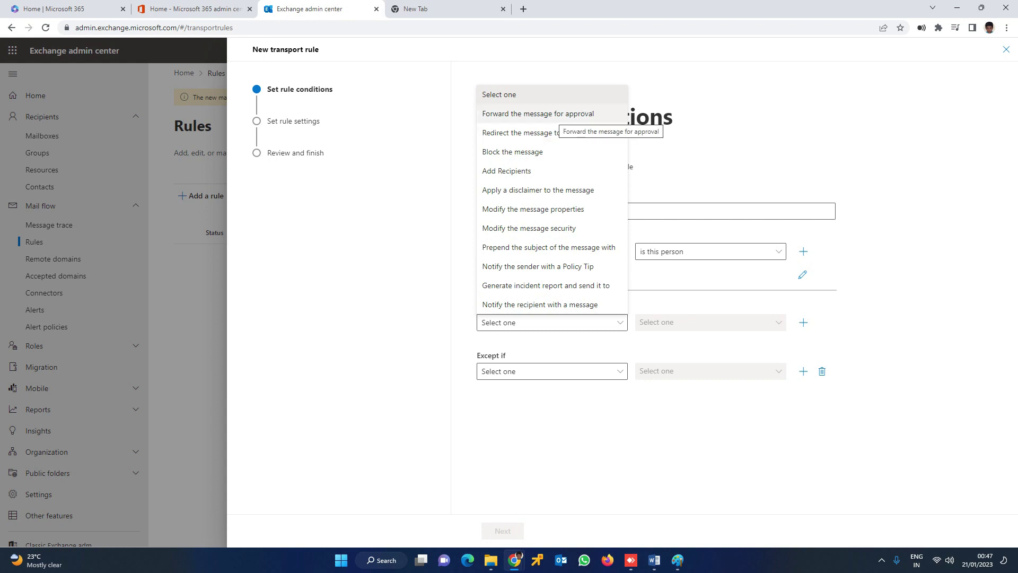
Step: Set the action to Forward the message for approval to these people and bring up the user list
{"action": "left_click", "coordinate": [557, 114]}
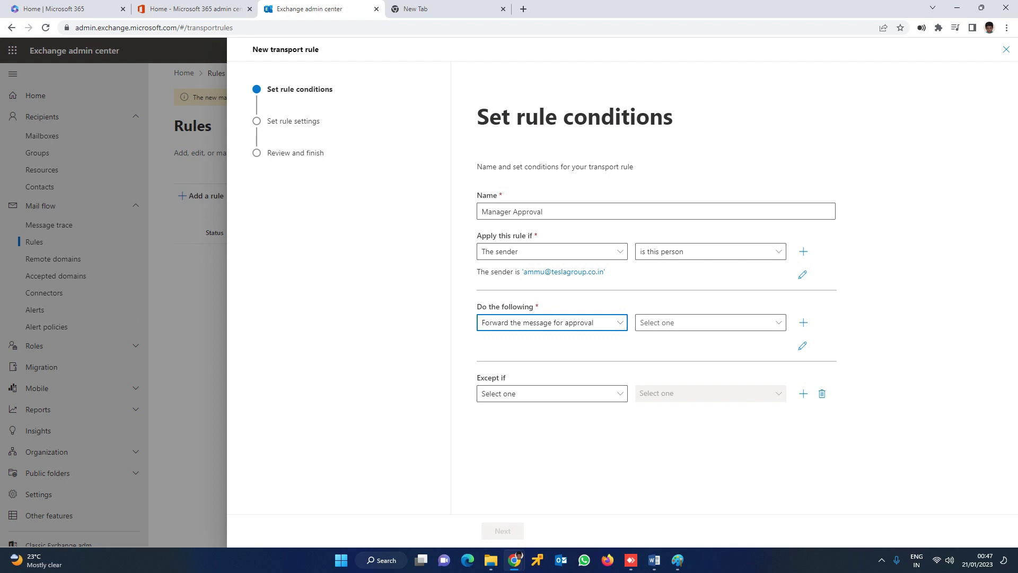
{"action": "left_click", "coordinate": [710, 322]}
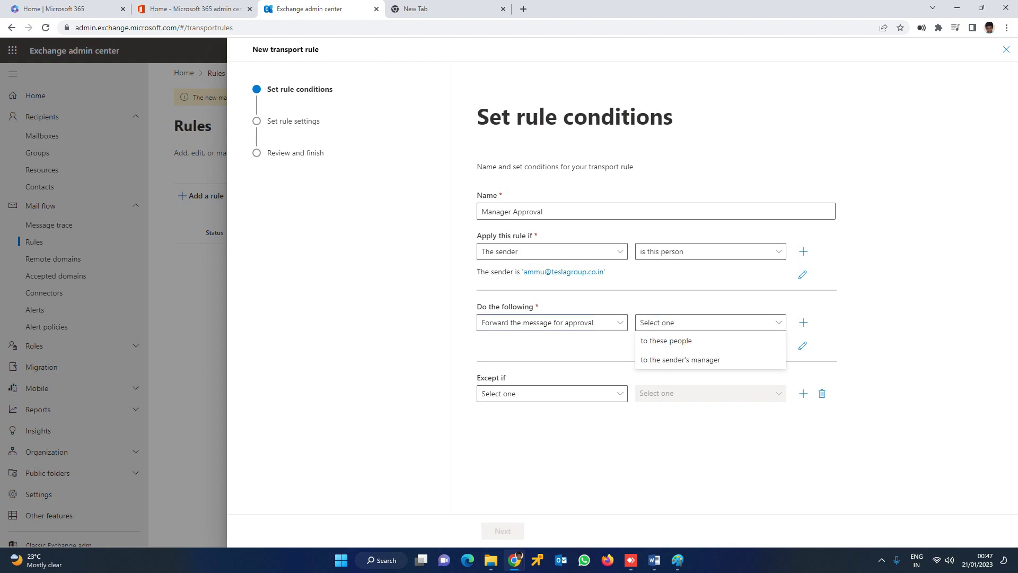
{"action": "left_click", "coordinate": [705, 342]}
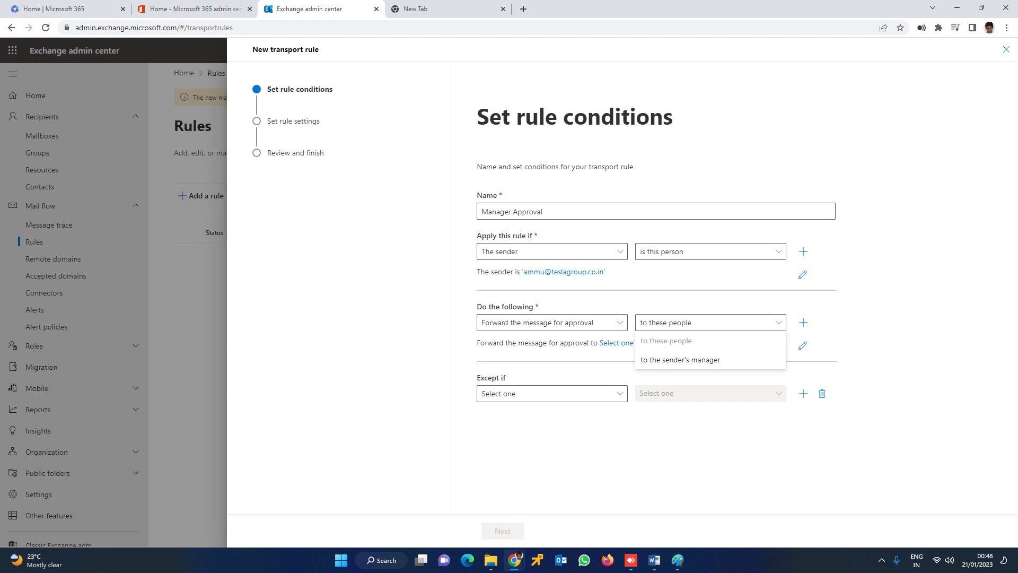
{"action": "left_click", "coordinate": [534, 307]}
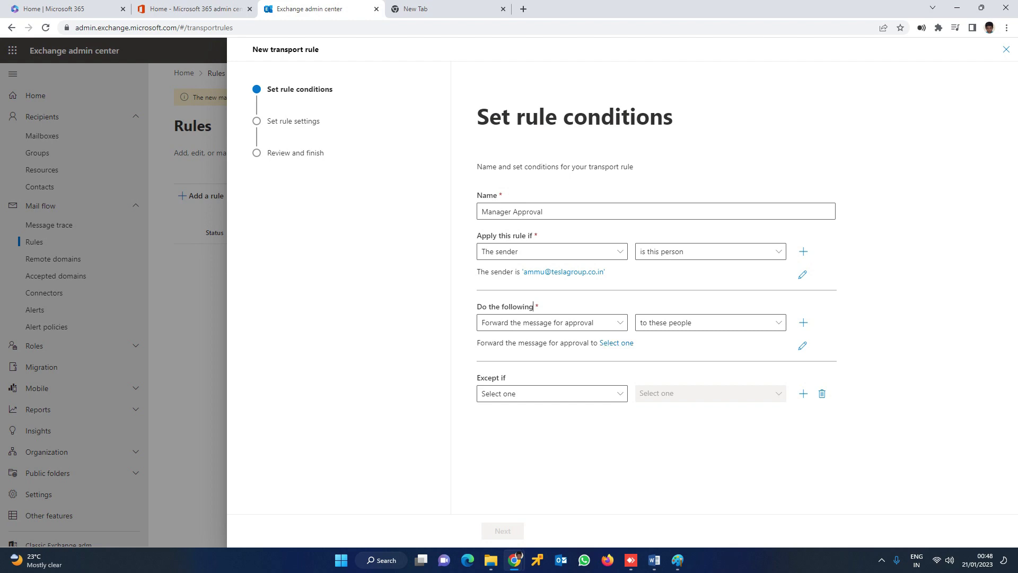
{"action": "left_click", "coordinate": [616, 342]}
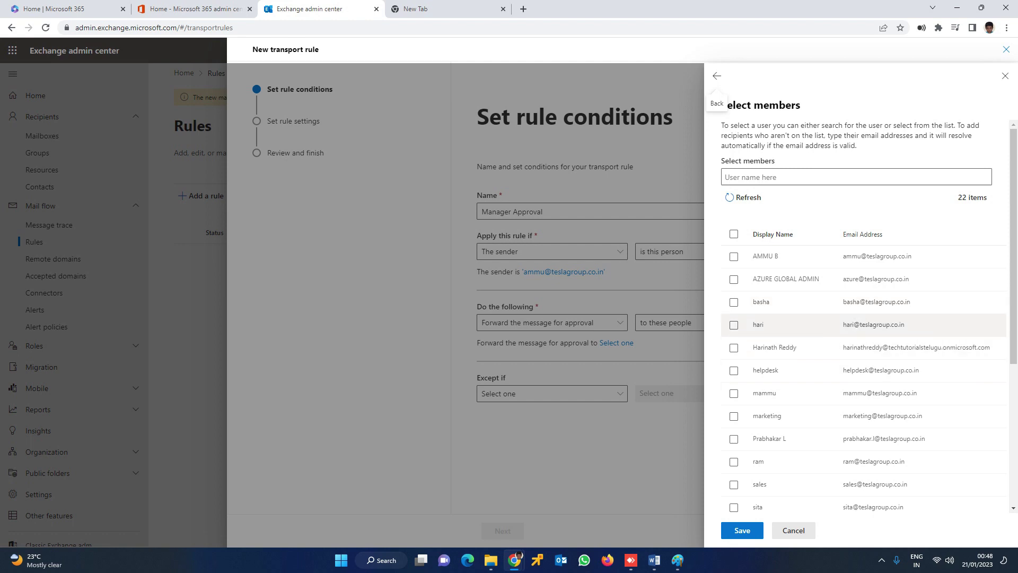
Step: Tick the approver in the Select members panel and save it to the rule
{"action": "scroll", "coordinate": [848, 366], "scroll_direction": "down", "scroll_amount": 1}
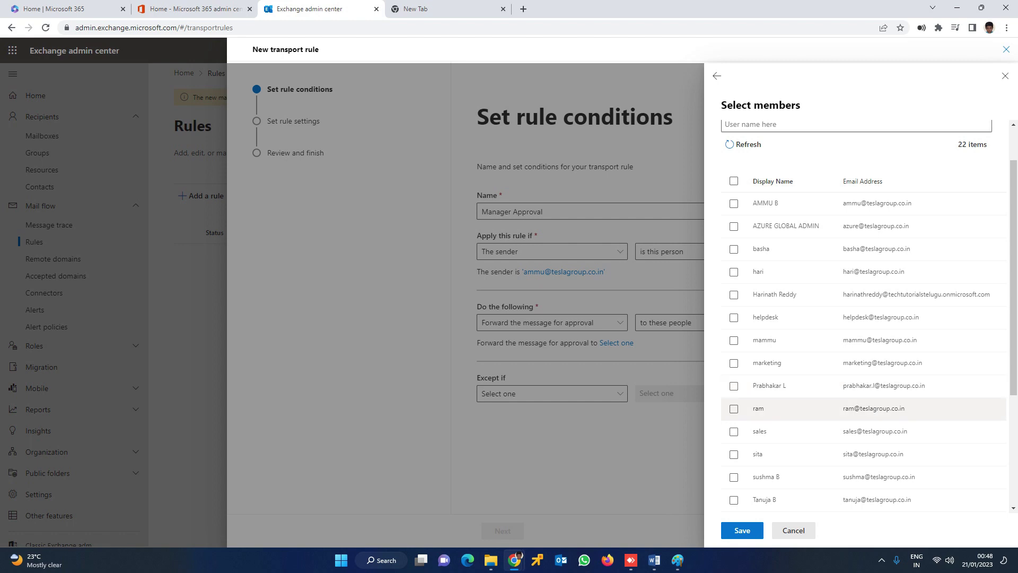
{"action": "left_click", "coordinate": [734, 477]}
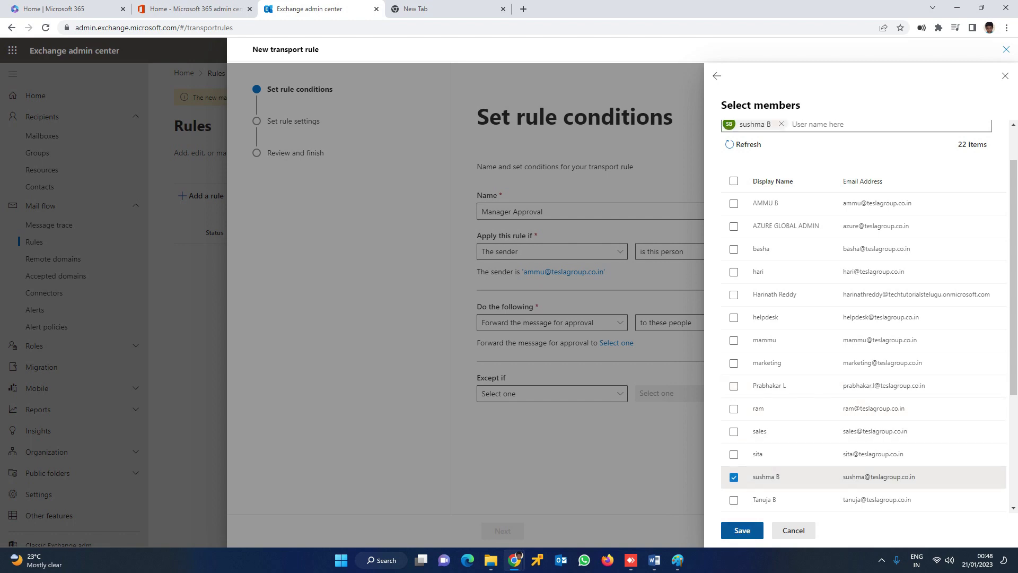
{"action": "left_click", "coordinate": [742, 531]}
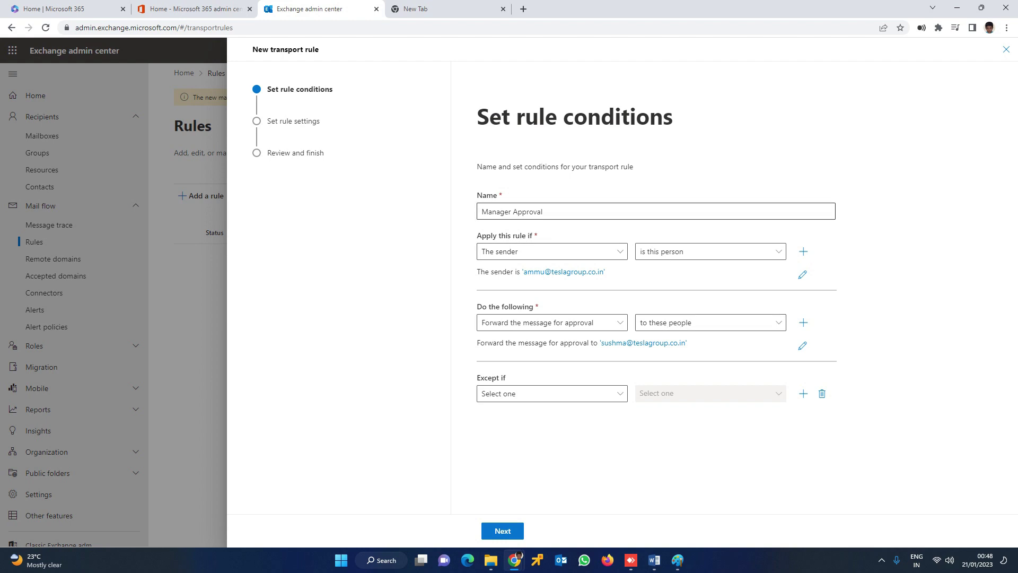
Step: Leave Except if without any exception and advance to the Set rule settings step
{"action": "triple_click", "coordinate": [511, 211]}
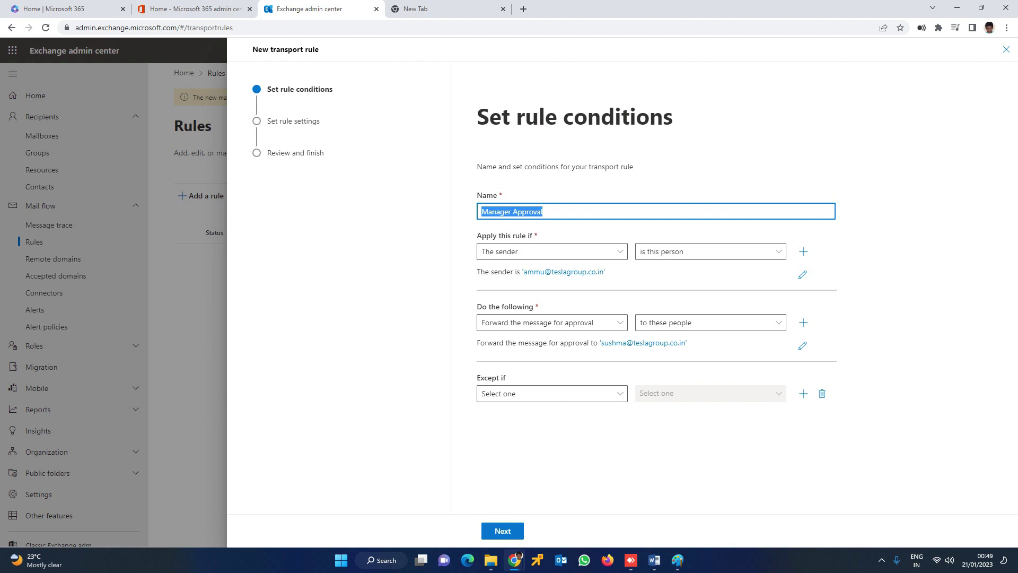
{"action": "left_click", "coordinate": [552, 393]}
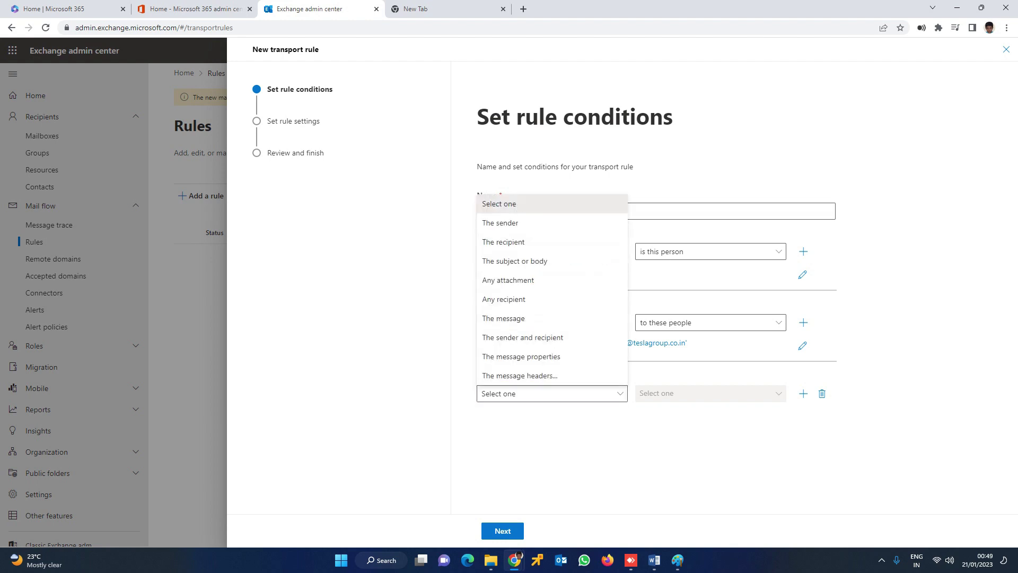
{"action": "key", "text": "Escape"}
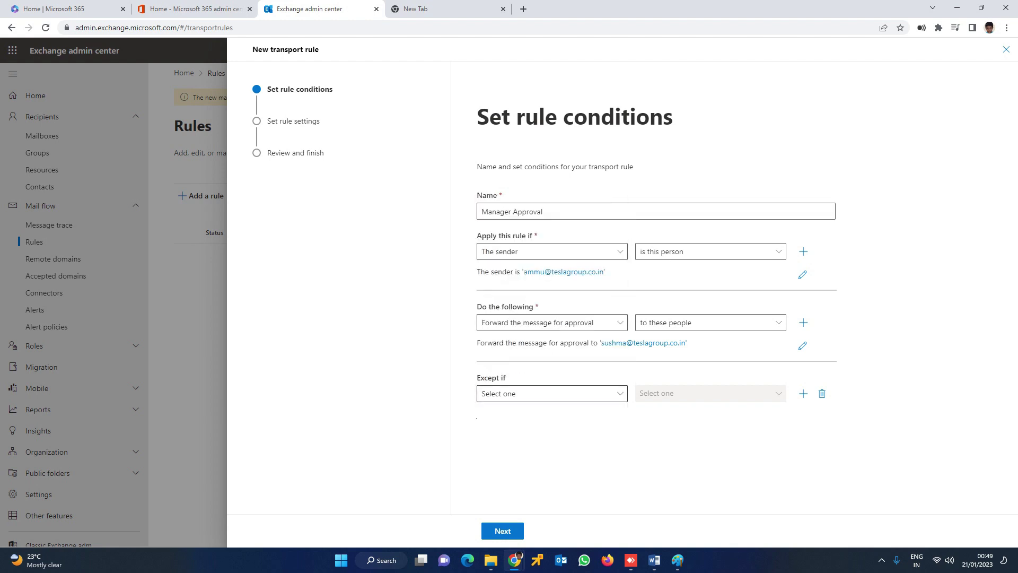
{"action": "left_click", "coordinate": [551, 393]}
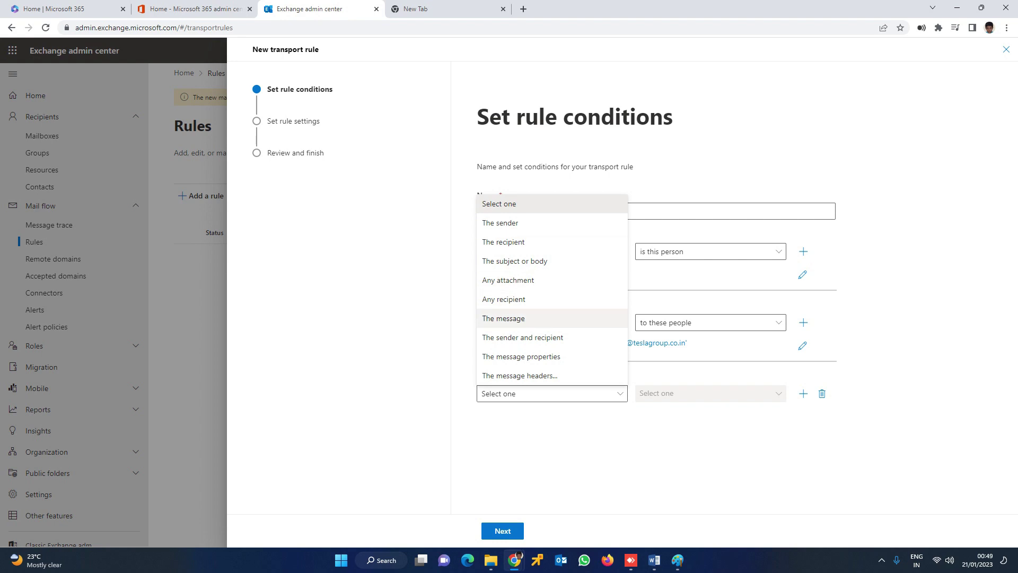
{"action": "key", "text": "Escape"}
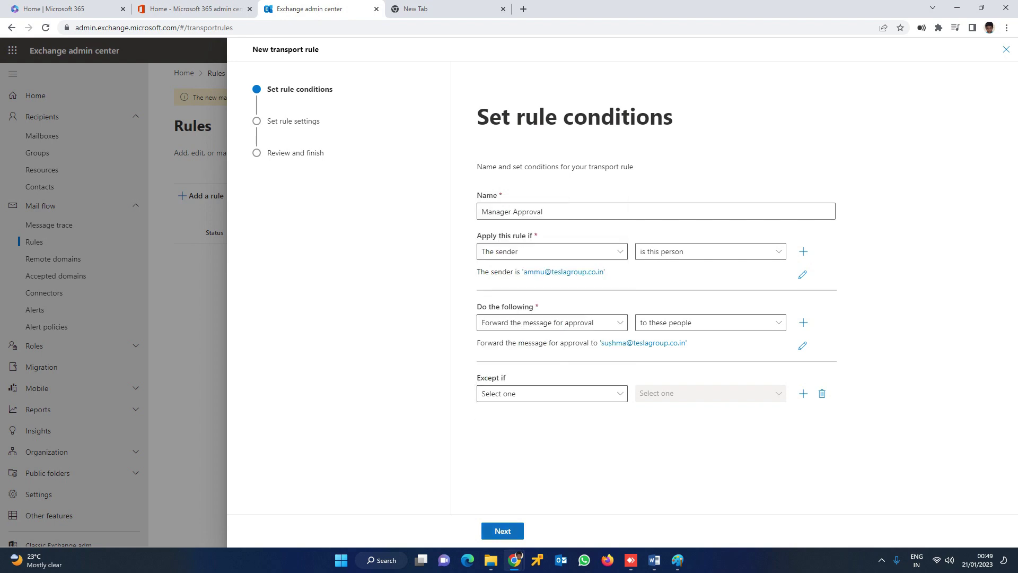
{"action": "left_click", "coordinate": [502, 531]}
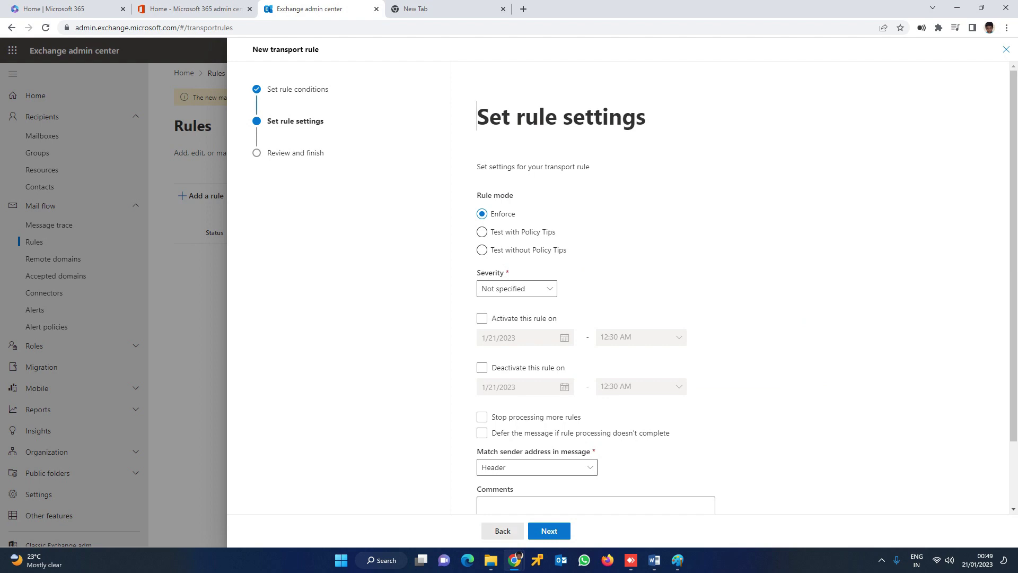
Step: Keep Enforce mode with severity Not specified and continue to the Review and finish summary
{"action": "scroll", "coordinate": [621, 286], "scroll_direction": "down", "scroll_amount": 2}
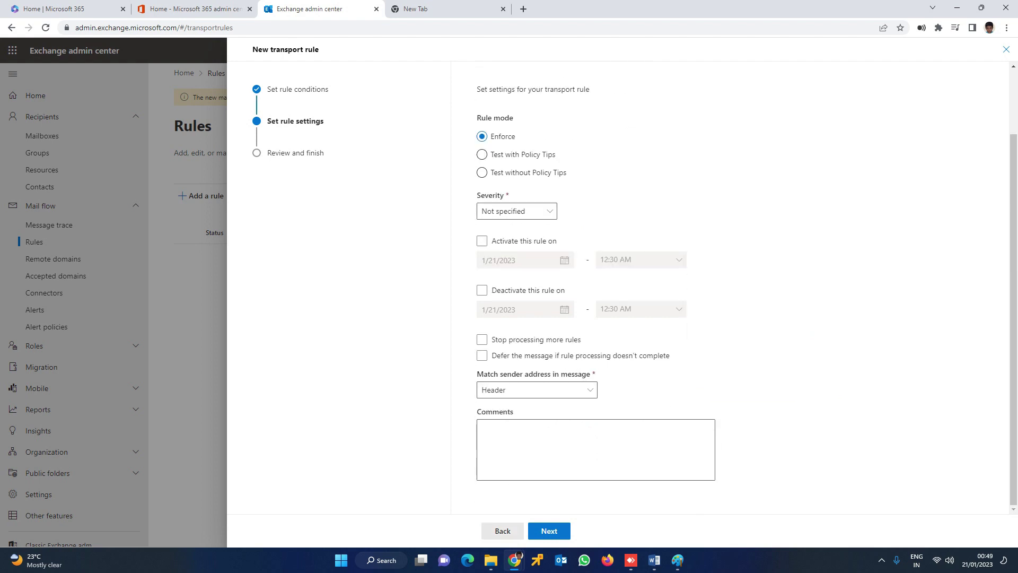
{"action": "left_click", "coordinate": [482, 241]}
{"action": "left_click", "coordinate": [517, 211]}
{"action": "left_click", "coordinate": [504, 301]}
{"action": "left_click", "coordinate": [549, 531]}
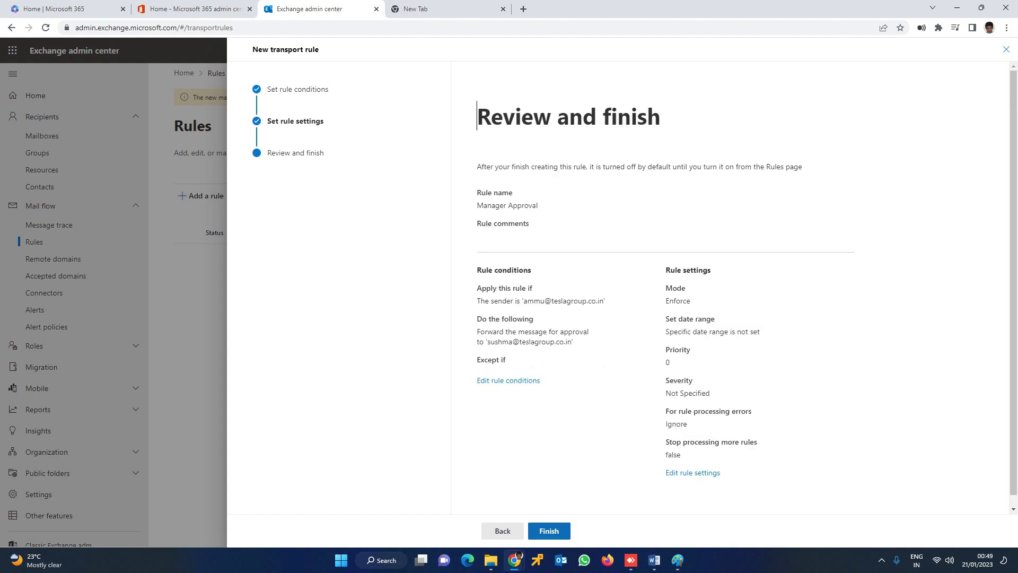
Step: Finish the wizard and select the new Manager Approval rule, listed as Disabled with priority 0
{"action": "left_click", "coordinate": [549, 531]}
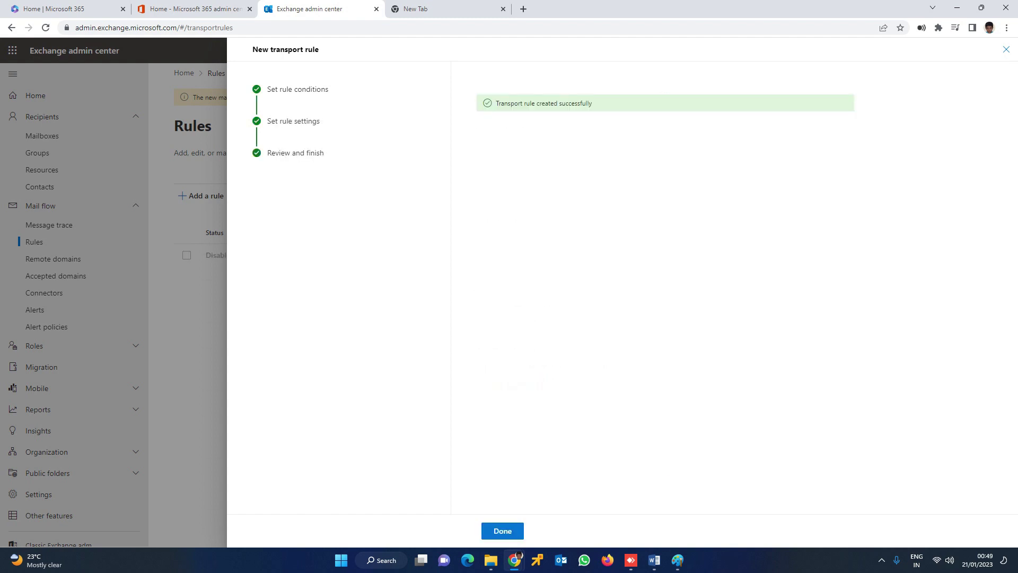
{"action": "key", "text": "Return"}
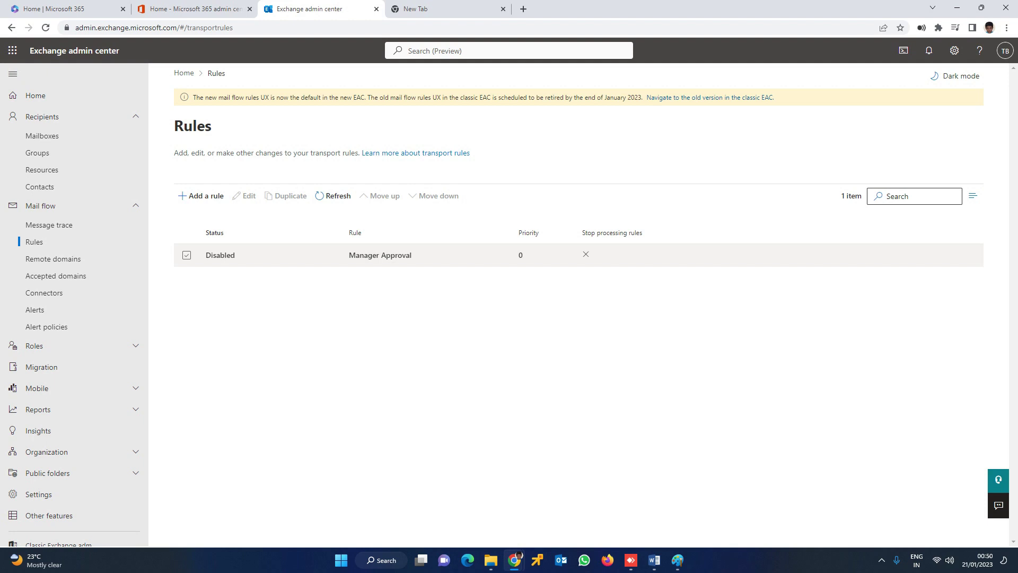
{"action": "left_click", "coordinate": [186, 255]}
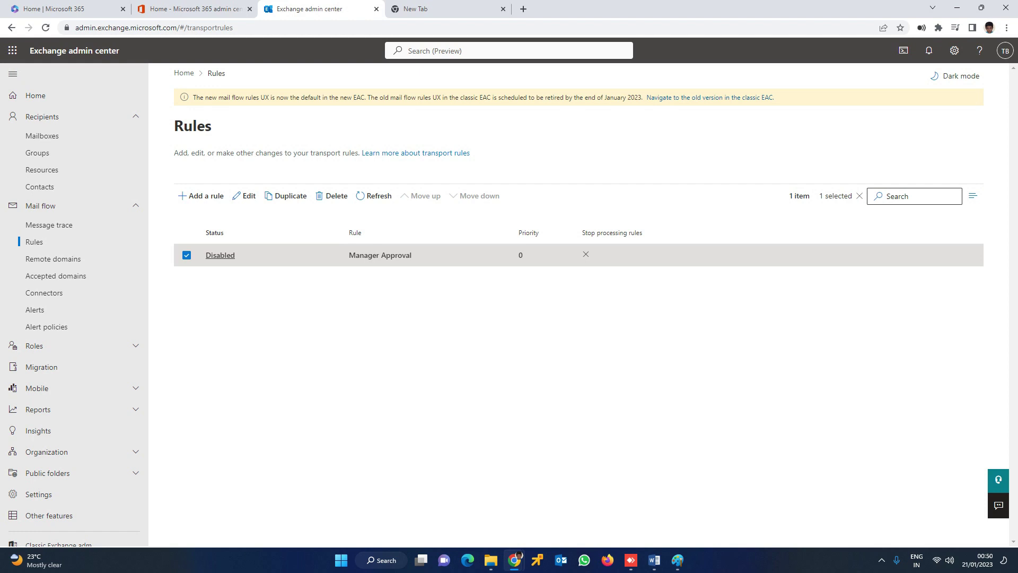
Step: Switch the Manager Approval rule's toggle on so its status reads Enabled
{"action": "left_click", "coordinate": [220, 255]}
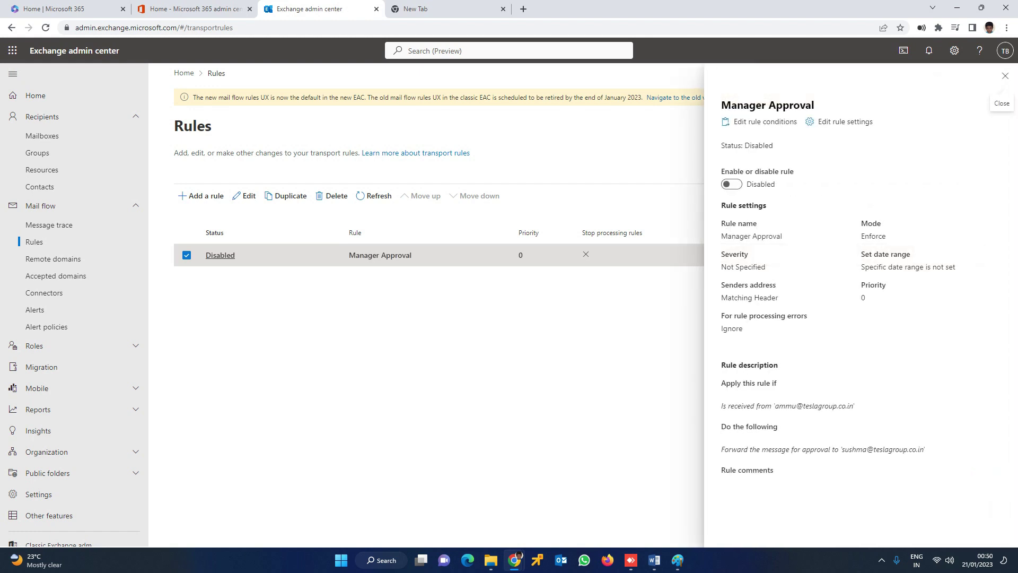
{"action": "left_click", "coordinate": [731, 184]}
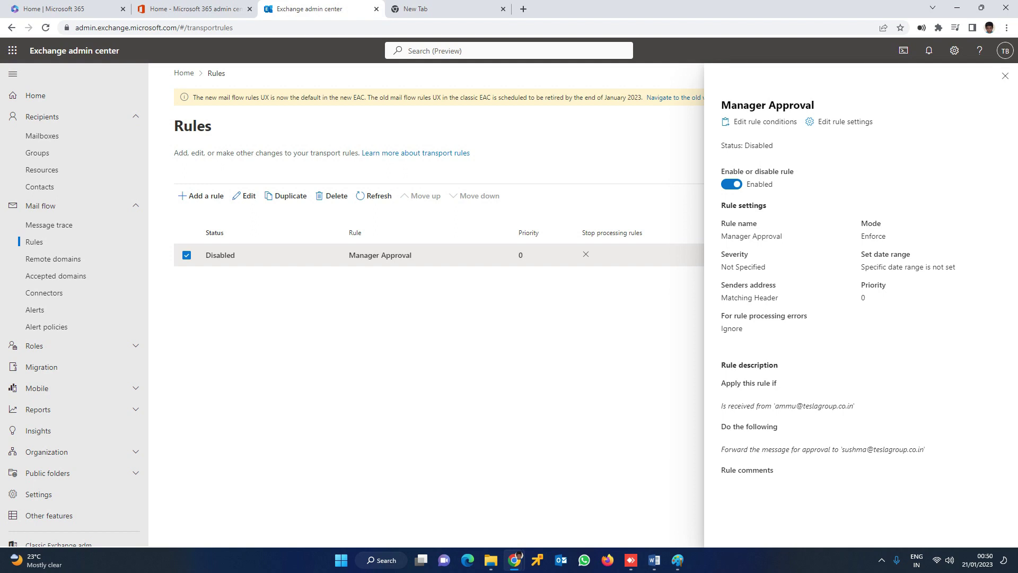
{"action": "left_click", "coordinate": [1005, 76]}
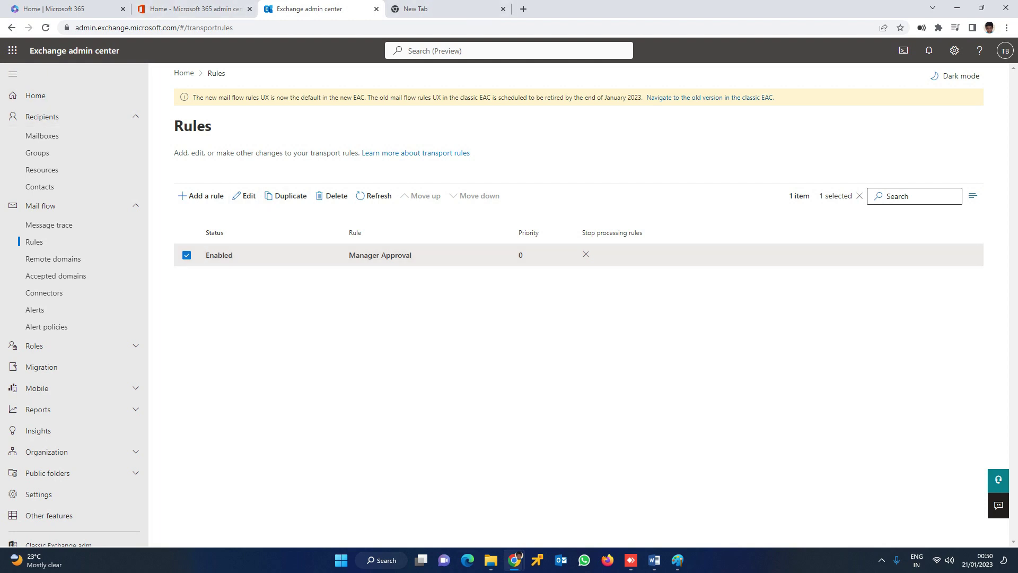
{"action": "left_click", "coordinate": [514, 511]}
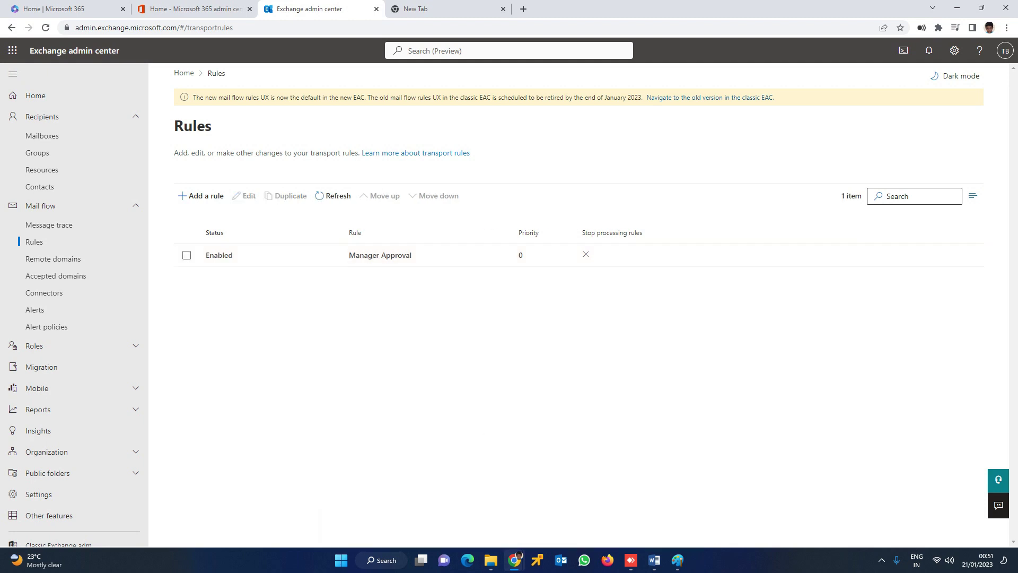
Step: Reopen the Manager Approval rule's conditions and save them, confirming the rule was updated
{"action": "left_click", "coordinate": [364, 255]}
{"action": "double_click", "coordinate": [364, 255]}
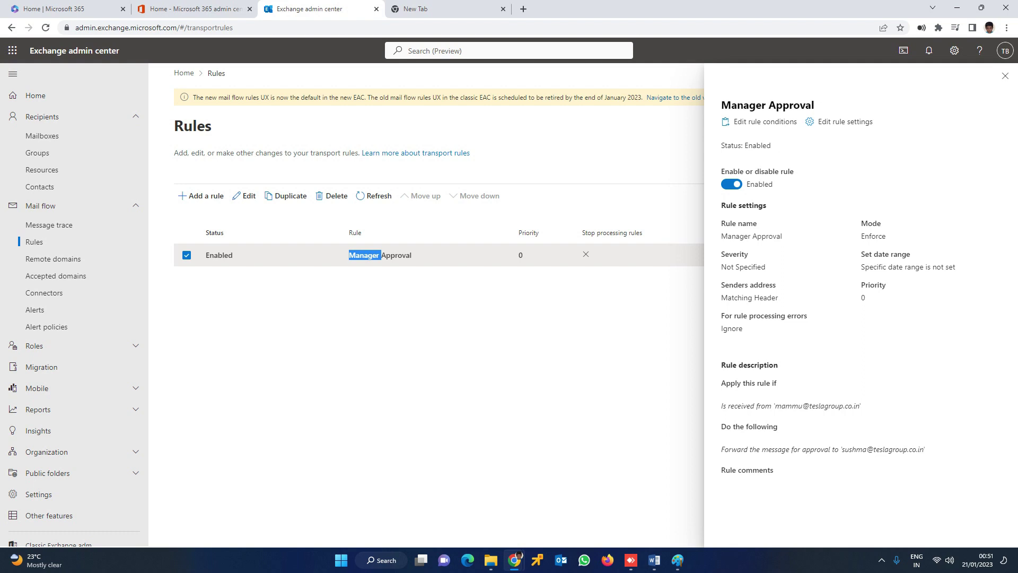
{"action": "left_click", "coordinate": [763, 121]}
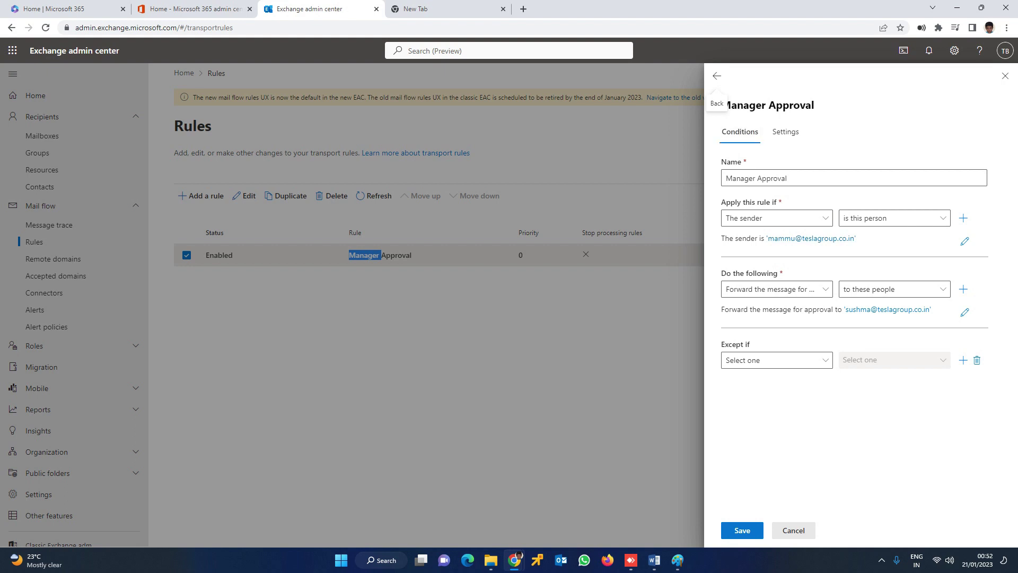
{"action": "key", "text": "Tab"}
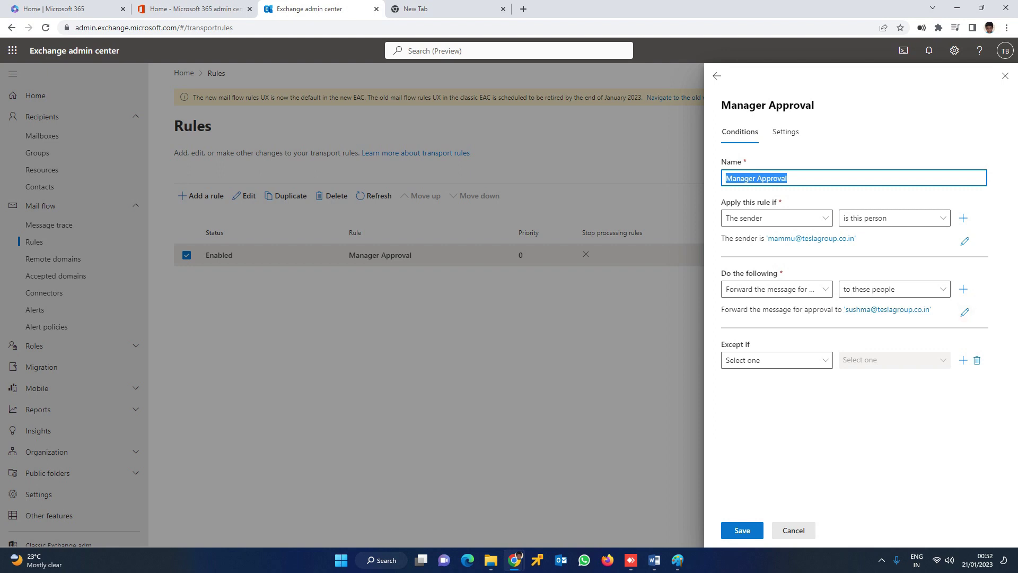
{"action": "left_click", "coordinate": [742, 531]}
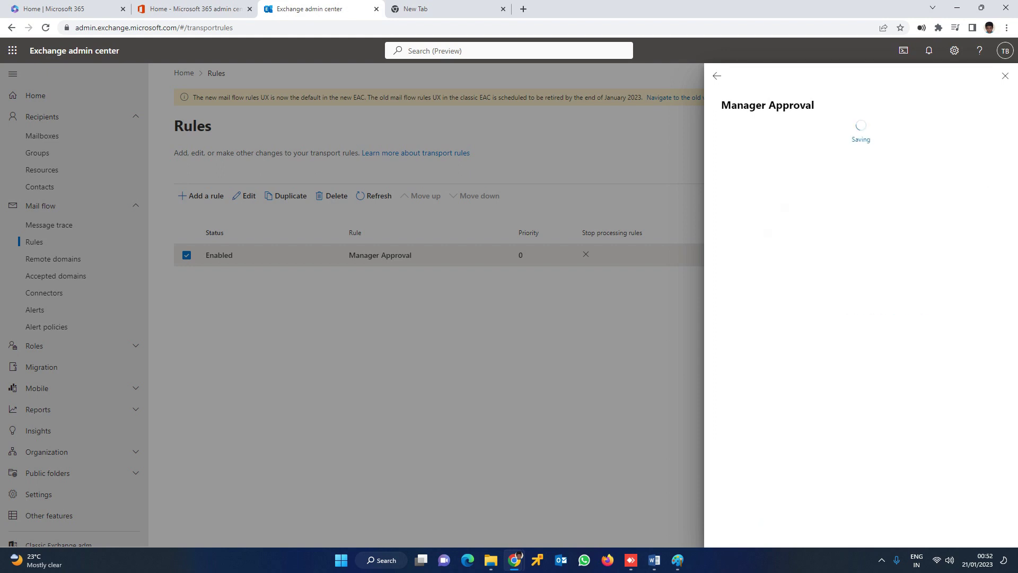
Step: Complete the sender account's password sign-in in Incognito, skipping security setup and staying signed in
{"action": "mouse_move", "coordinate": [514, 560]}
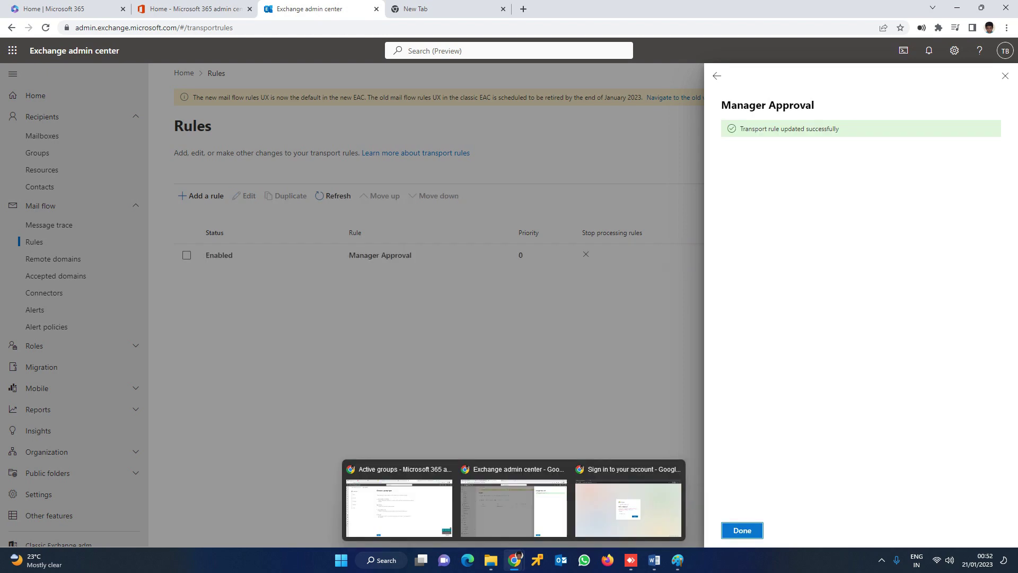
{"action": "left_click", "coordinate": [628, 506]}
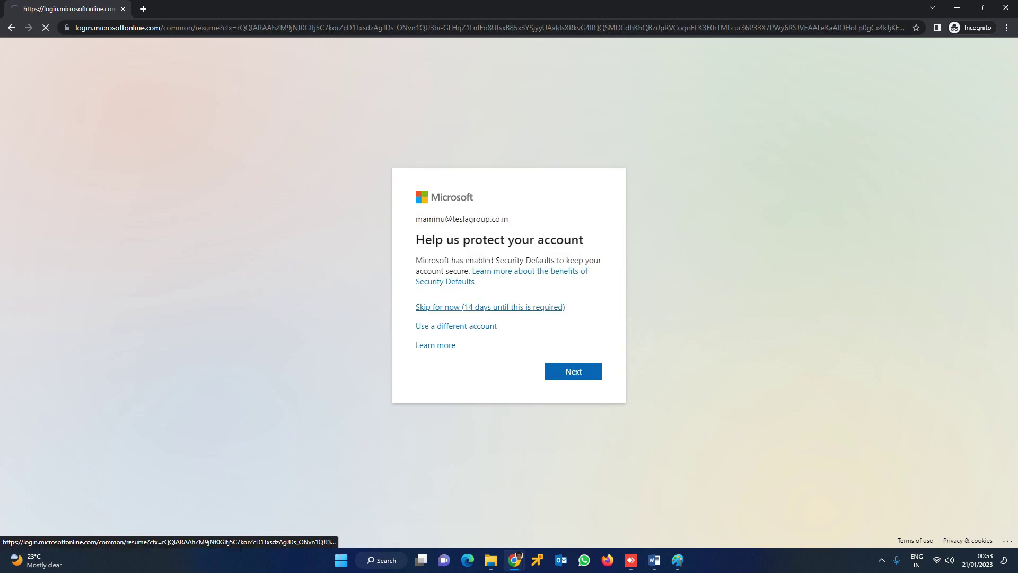
{"action": "left_click", "coordinate": [491, 304]}
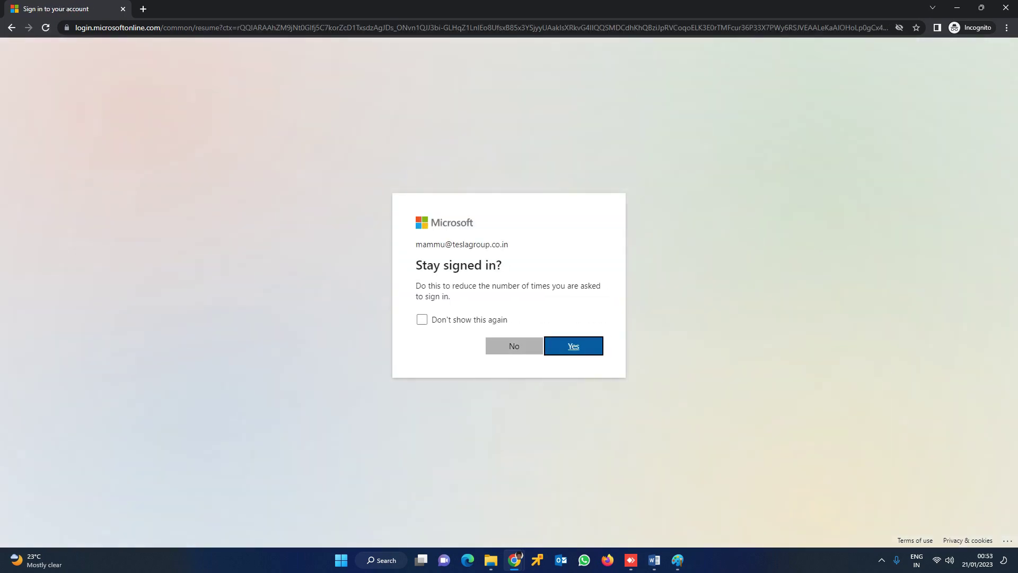
{"action": "left_click", "coordinate": [513, 345]}
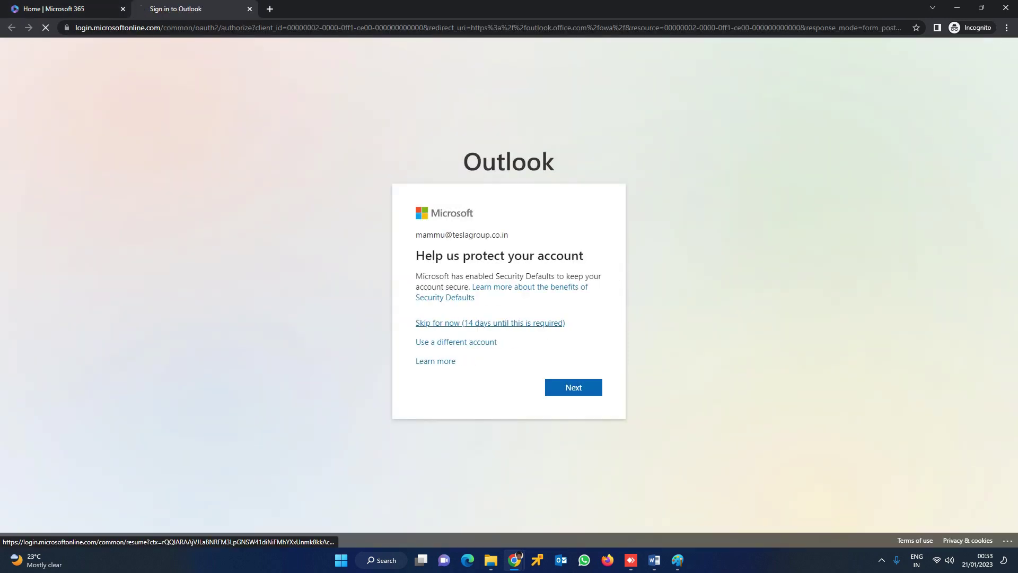
{"action": "left_click", "coordinate": [490, 322]}
{"action": "key", "text": "Return"}
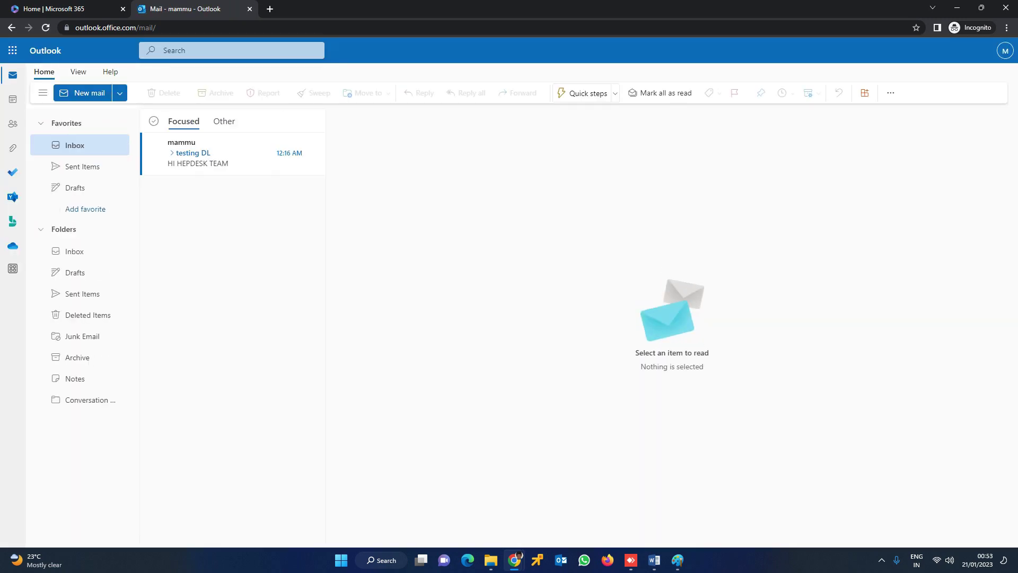
Step: Address a new mail to the suggested colleague with subject 'Clear the pending project files' and body 'DATA'
{"action": "left_click", "coordinate": [82, 93]}
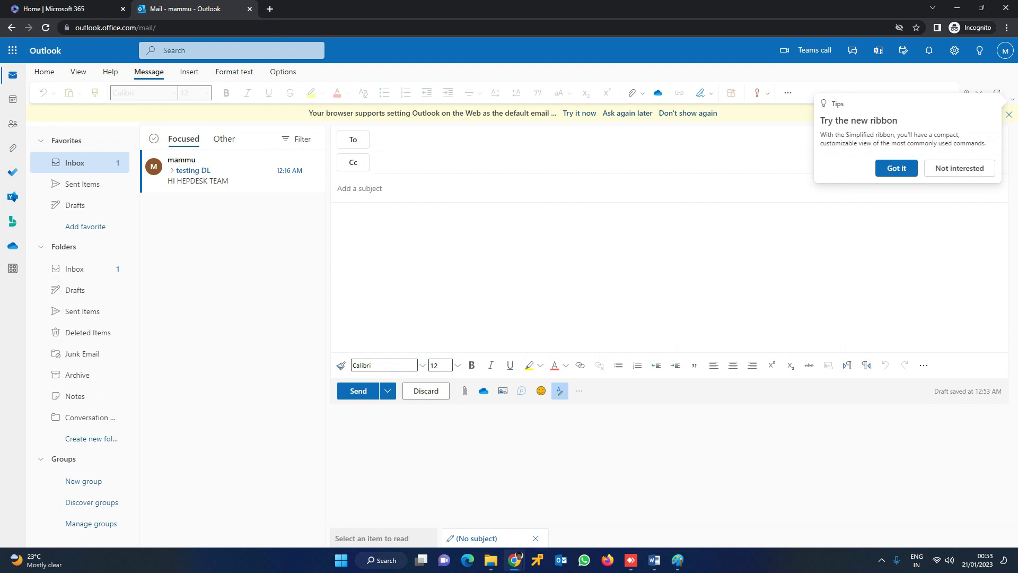
{"action": "type", "text": "hari"}
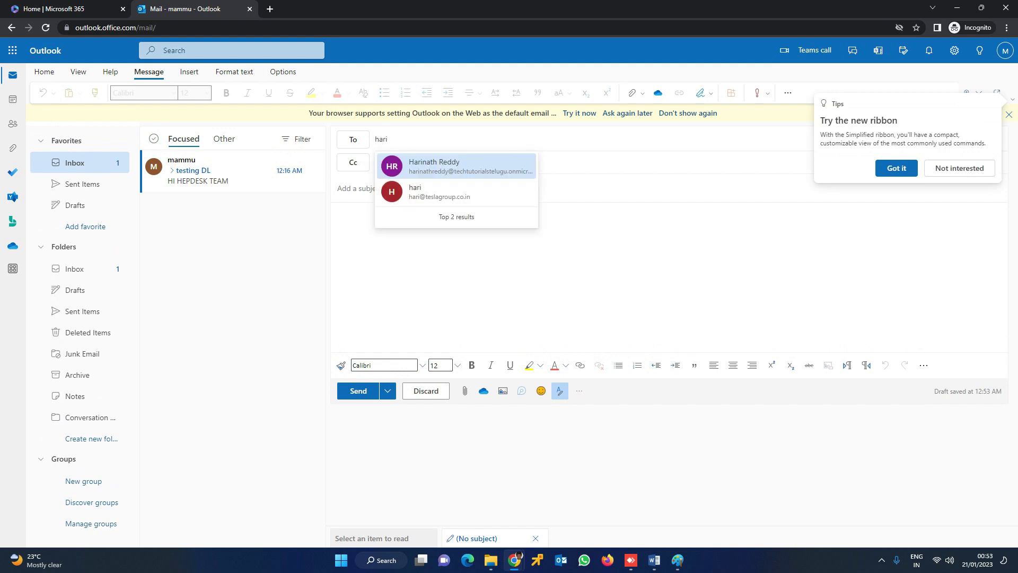
{"action": "left_click", "coordinate": [440, 191]}
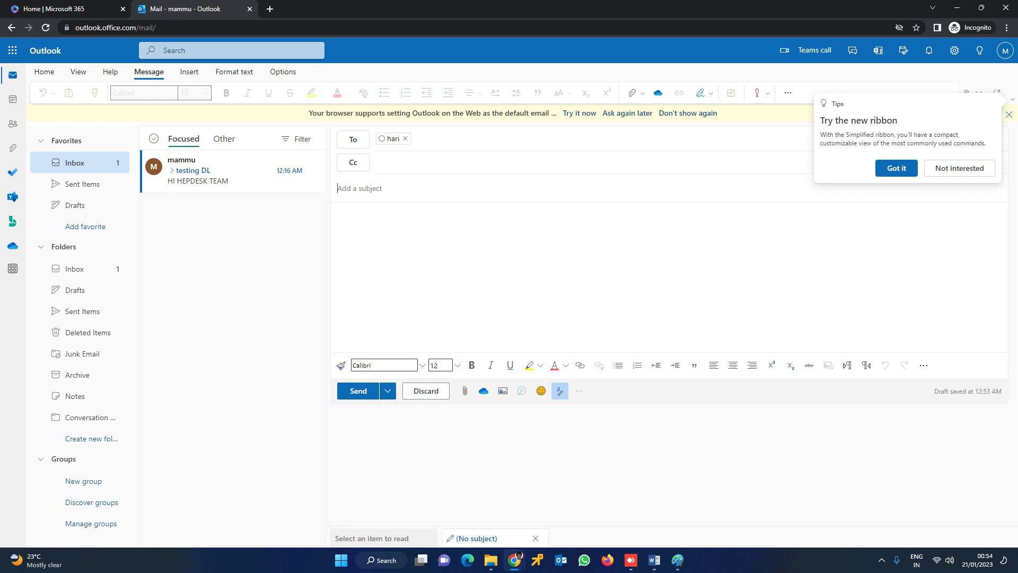
{"action": "left_click", "coordinate": [361, 188]}
{"action": "type", "text": "Clear the pending projec"}
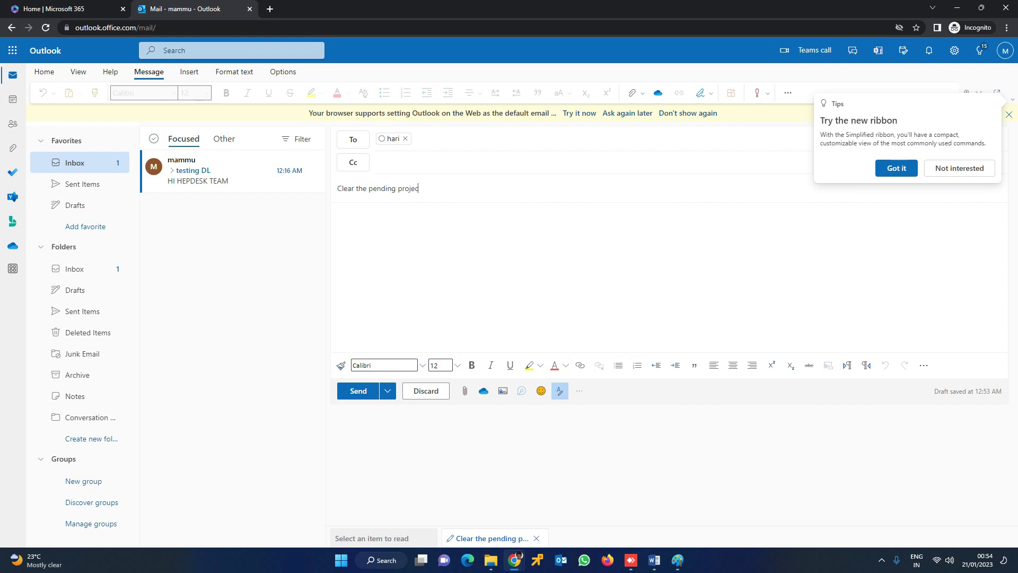
{"action": "type", "text": "t files"}
{"action": "left_click", "coordinate": [338, 215]}
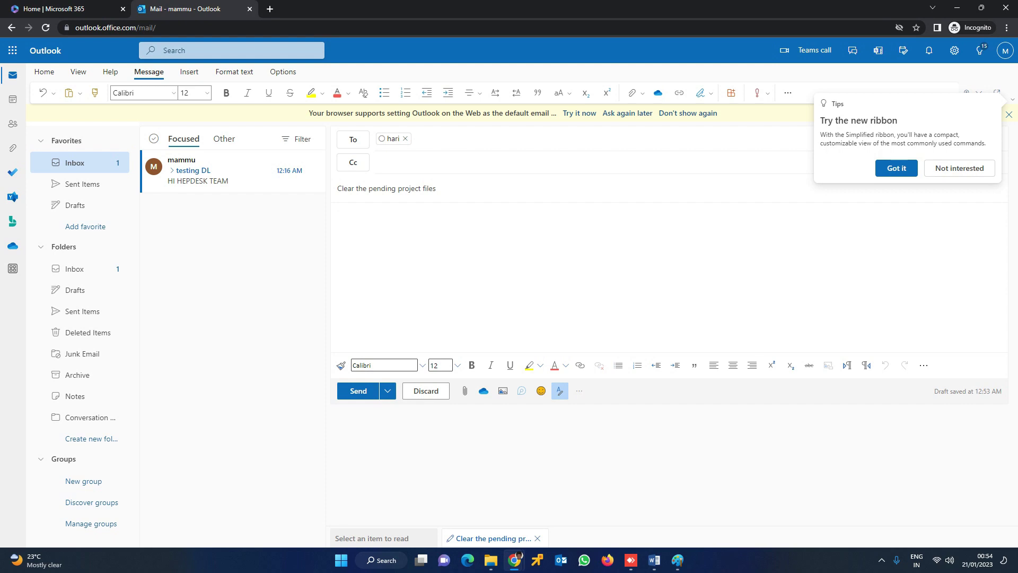
{"action": "type", "text": "DATA"}
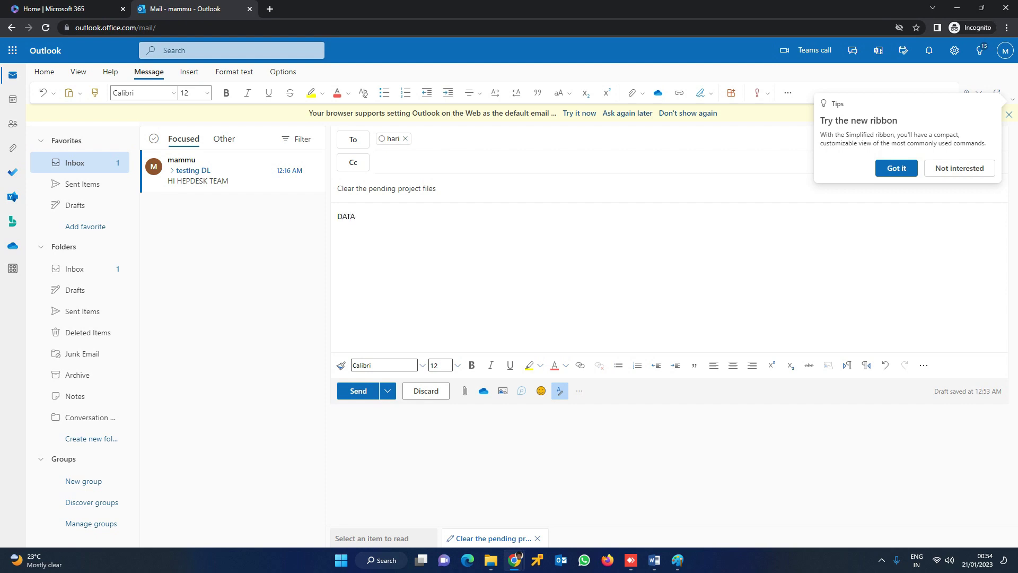
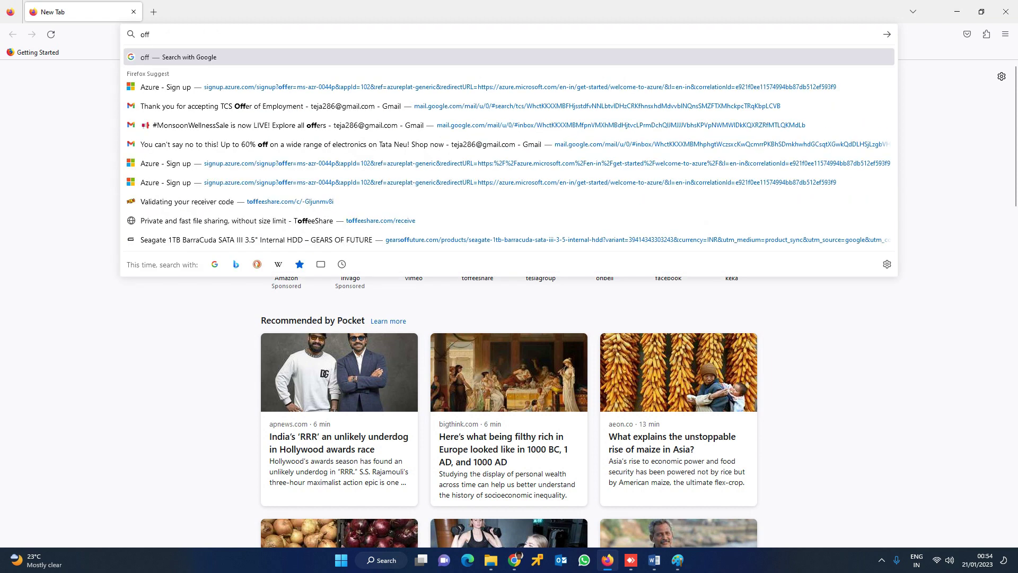
Step: Search the web for office 365 from the address bar
{"action": "key", "text": "ctrl+l"}
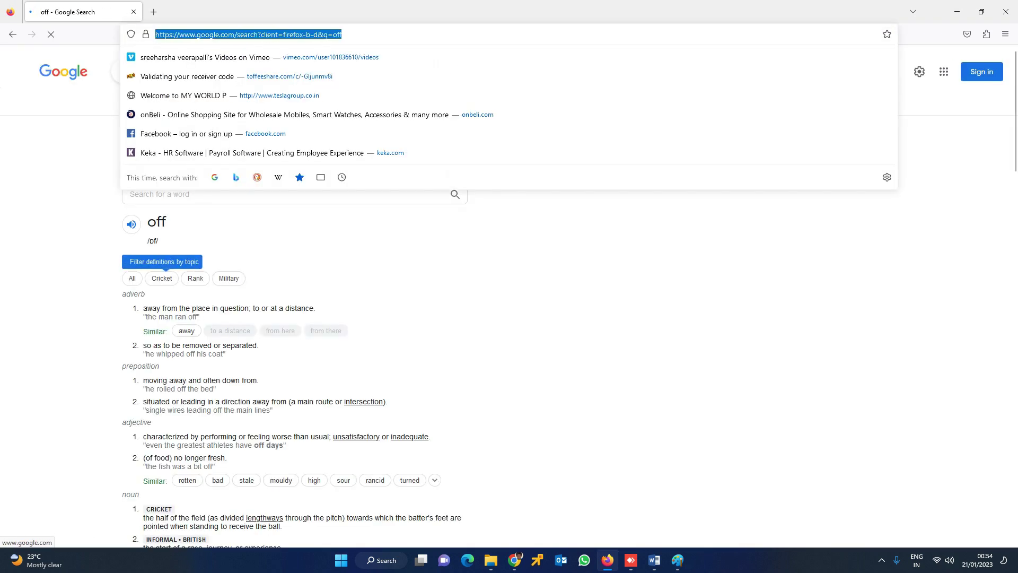
{"action": "type", "text": "office"}
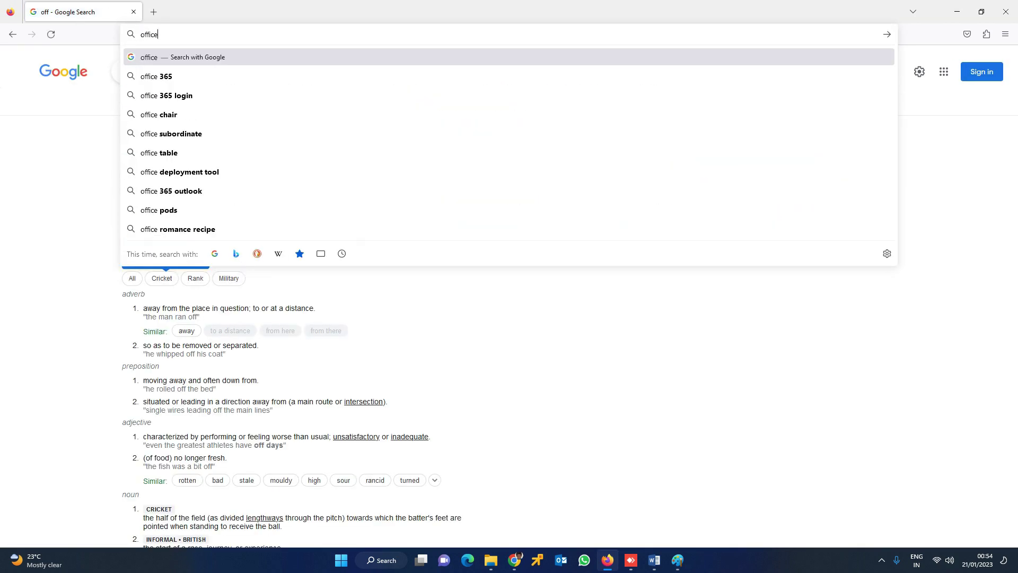
{"action": "key", "text": "Down"}
{"action": "key", "text": "Return"}
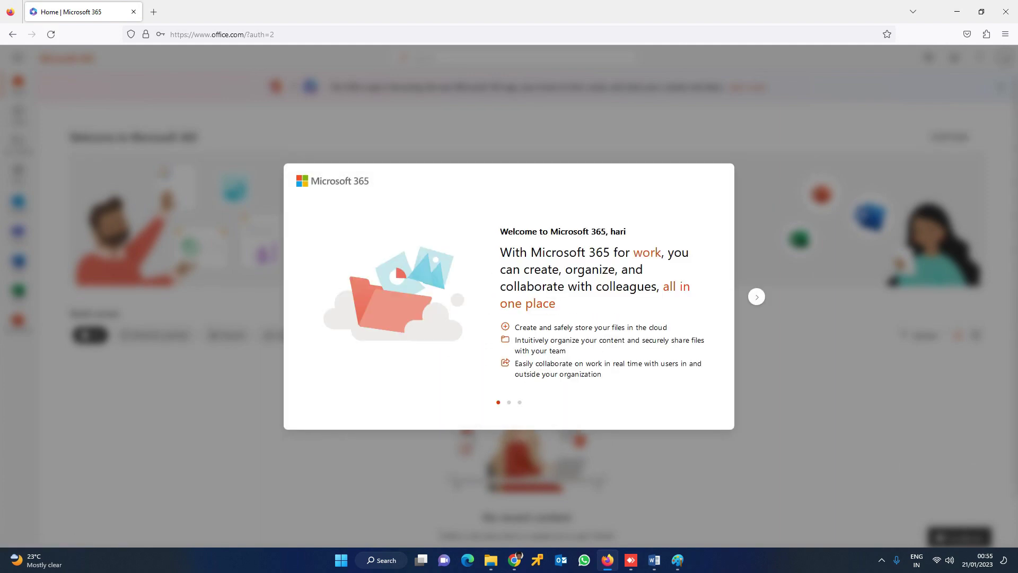
Step: Finish the Microsoft 365 welcome slides, dismiss the feature tour, and launch Outlook
{"action": "left_click", "coordinate": [757, 296]}
{"action": "left_click", "coordinate": [756, 296]}
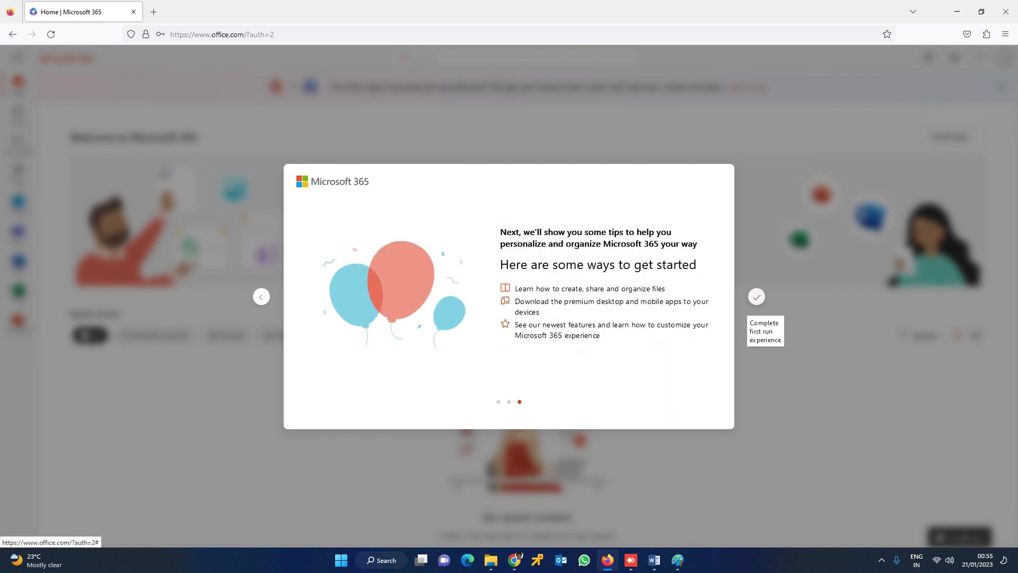
{"action": "left_click", "coordinate": [757, 297]}
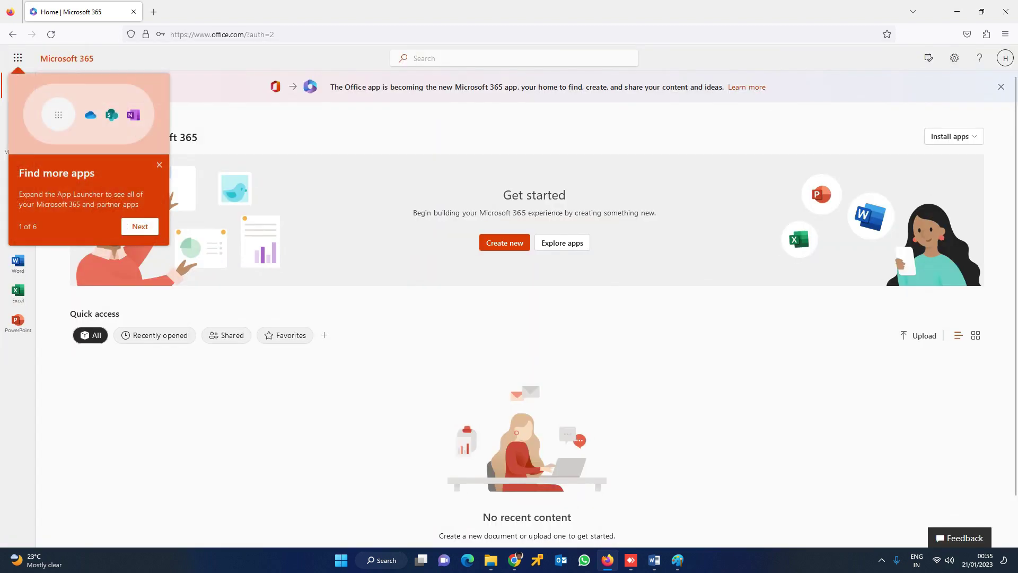
{"action": "left_click", "coordinate": [140, 227]}
{"action": "left_click", "coordinate": [181, 255]}
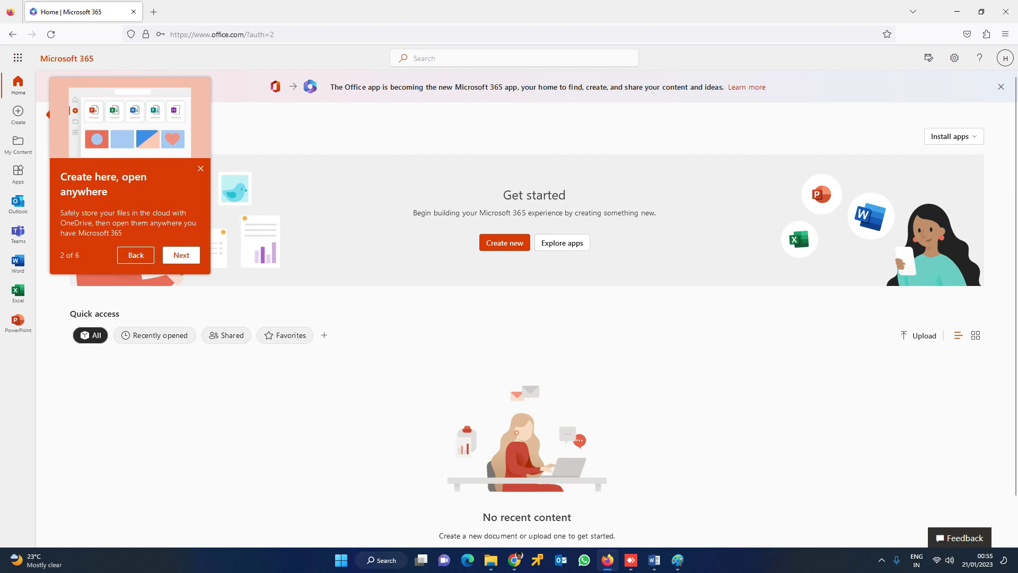
{"action": "left_click", "coordinate": [18, 203]}
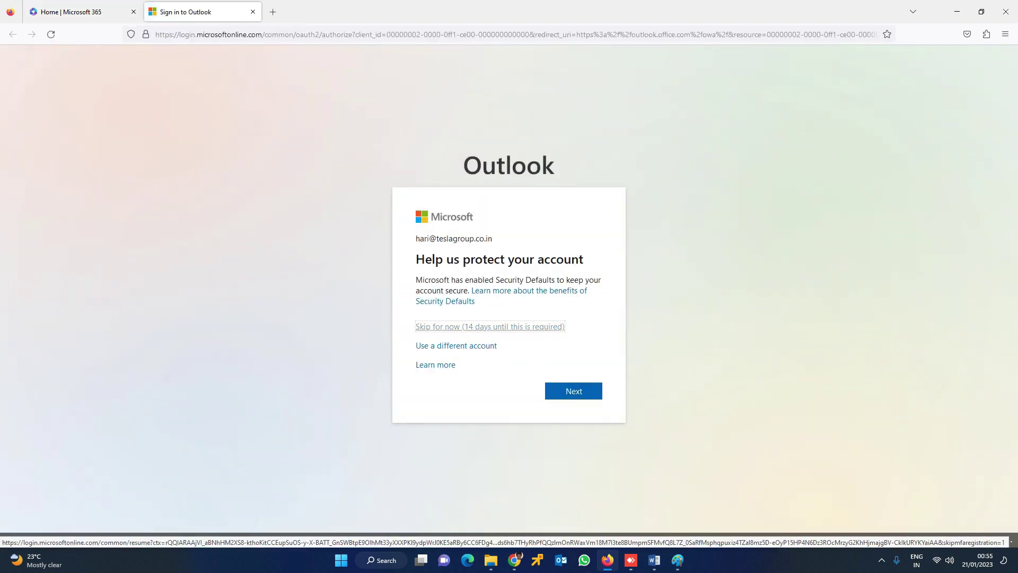
Step: Skip security setup, decline staying signed in, read 'testing DL', then return to the sender's incognito window
{"action": "left_click", "coordinate": [490, 326]}
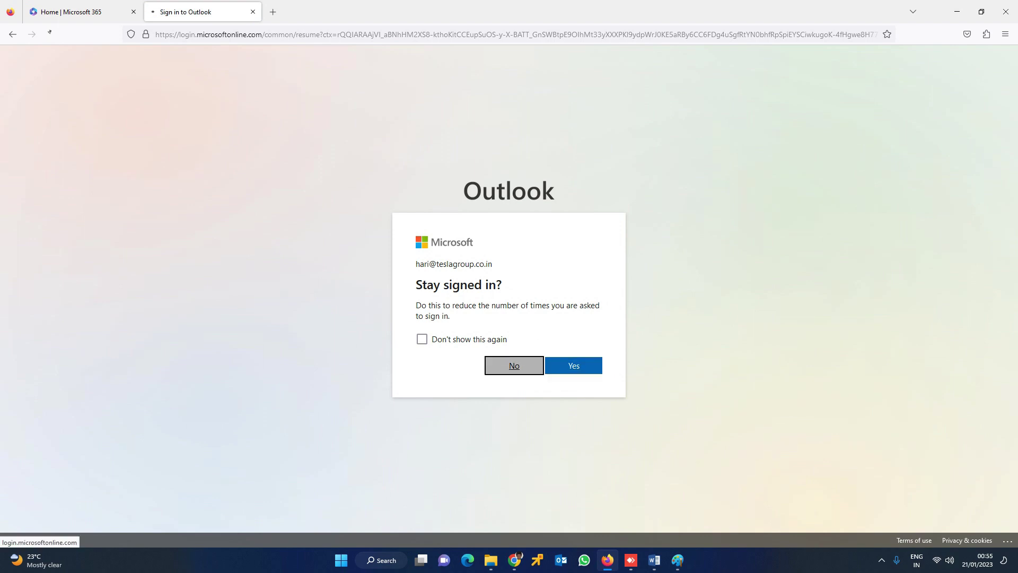
{"action": "left_click", "coordinate": [514, 365]}
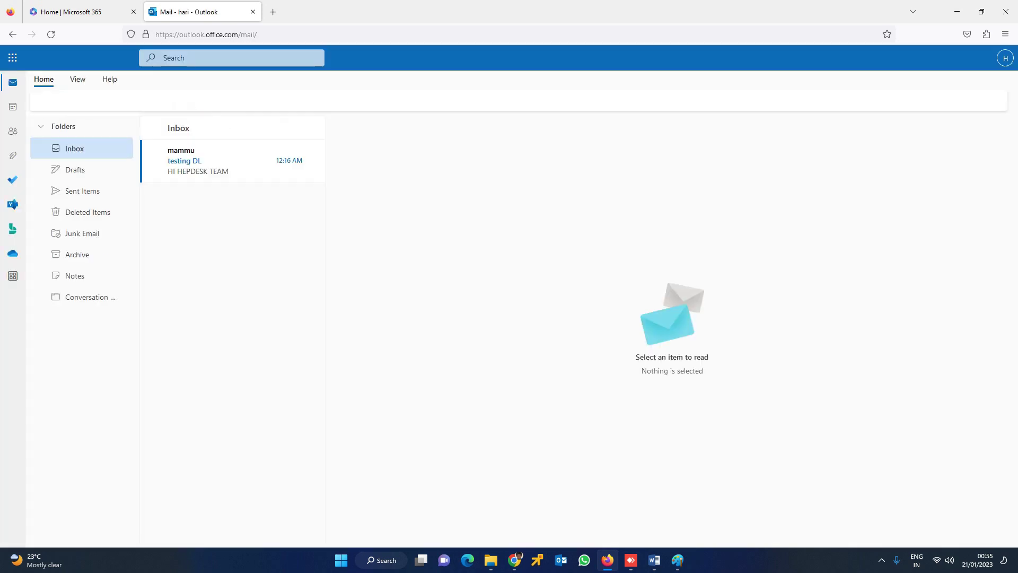
{"action": "left_click", "coordinate": [212, 183]}
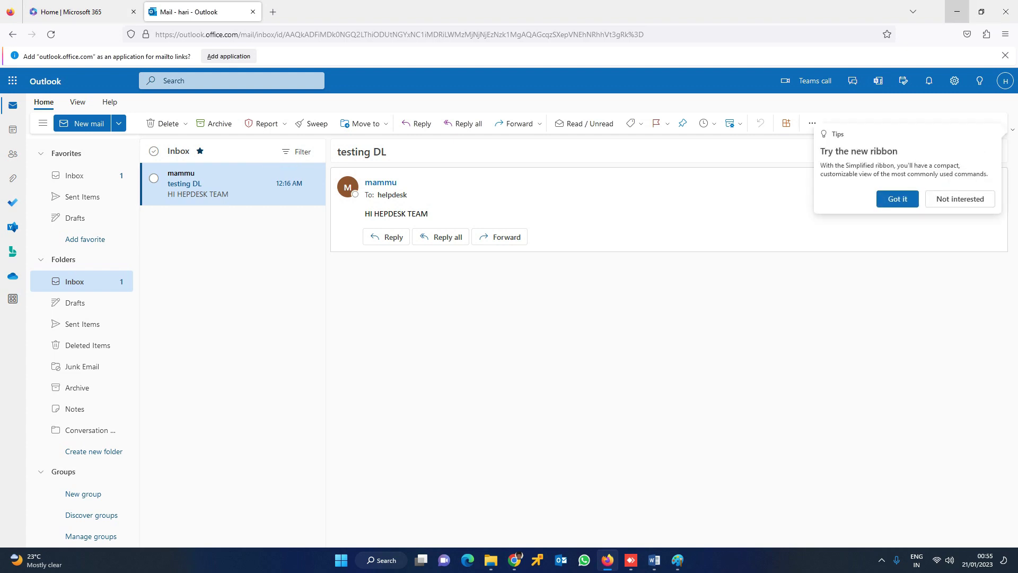
{"action": "left_click", "coordinate": [957, 12]}
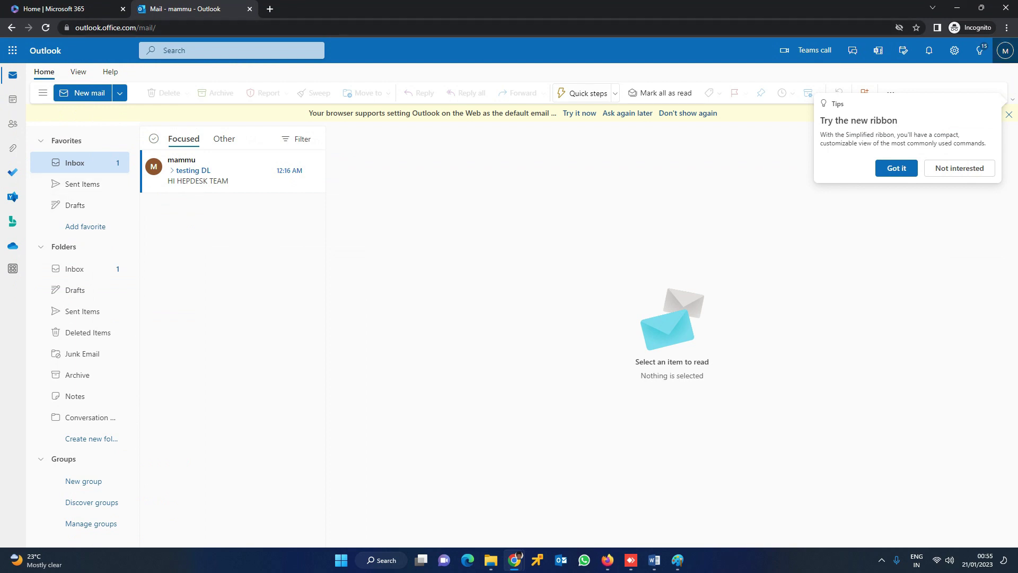
Step: Sign the sender out from the Outlook tab and again from the Microsoft 365 home tab
{"action": "left_click", "coordinate": [1004, 50]}
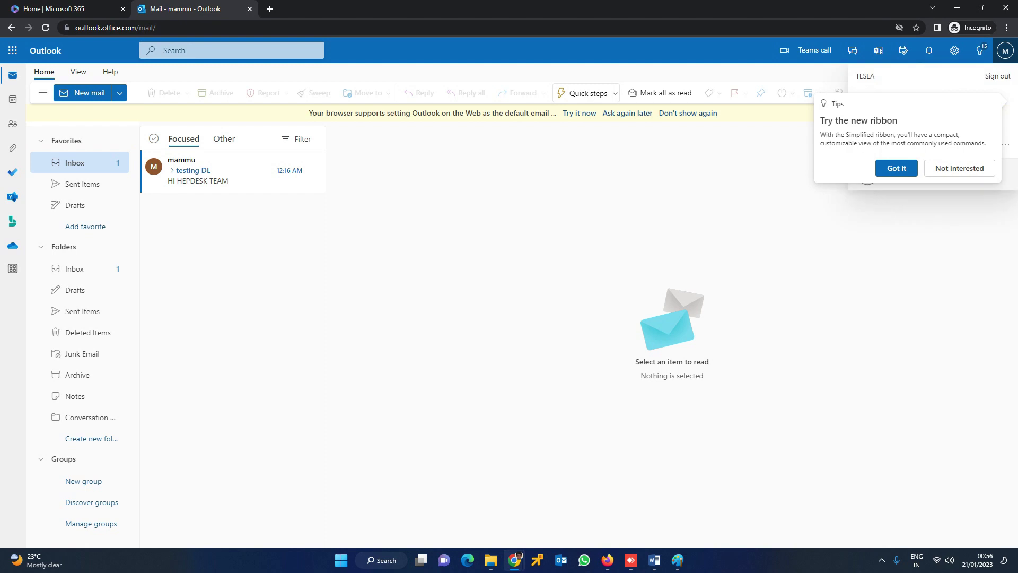
{"action": "left_click", "coordinate": [896, 168]}
{"action": "left_click", "coordinate": [1005, 49]}
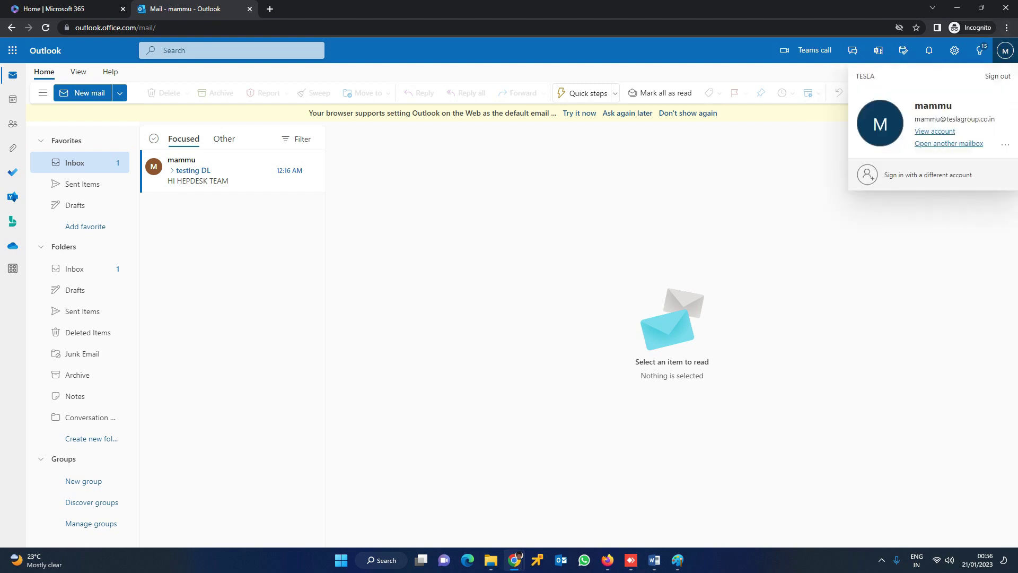
{"action": "left_click", "coordinate": [998, 76]}
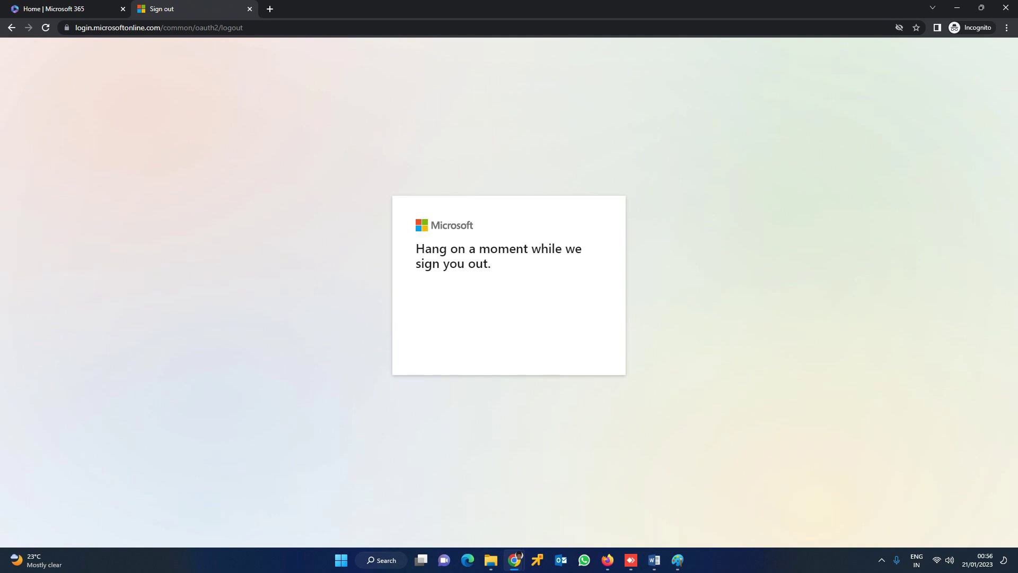
{"action": "left_click", "coordinate": [53, 9]}
{"action": "left_click", "coordinate": [1005, 50]}
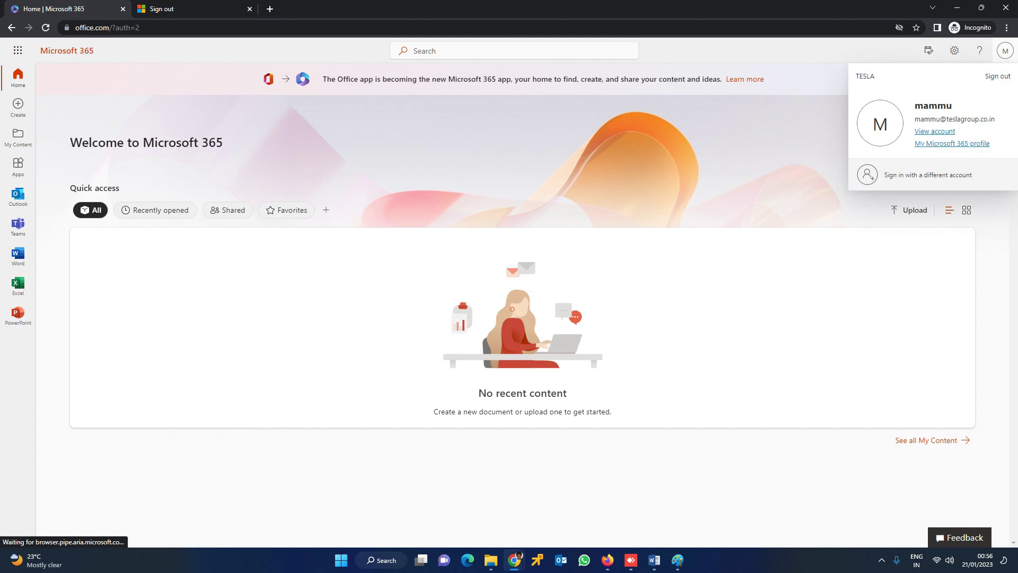
{"action": "left_click", "coordinate": [998, 76]}
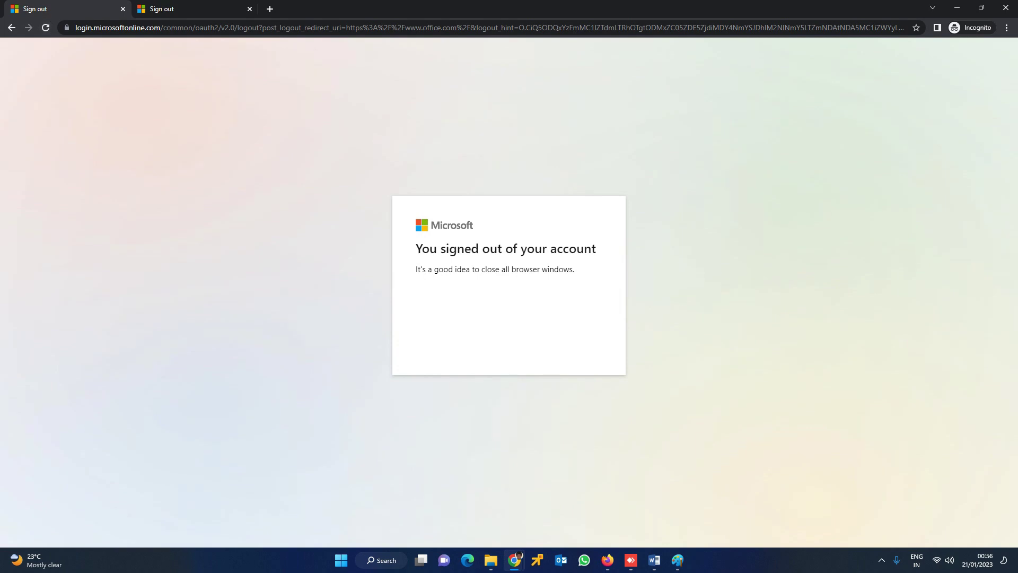
Step: Go to office.com in the browser
{"action": "key", "text": "ctrl+l"}
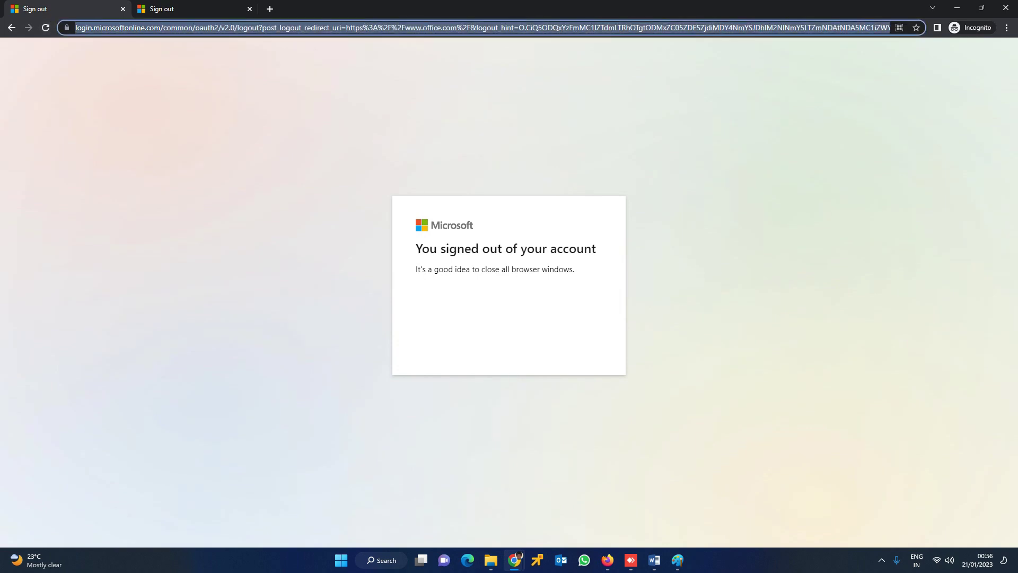
{"action": "type", "text": "ofi"}
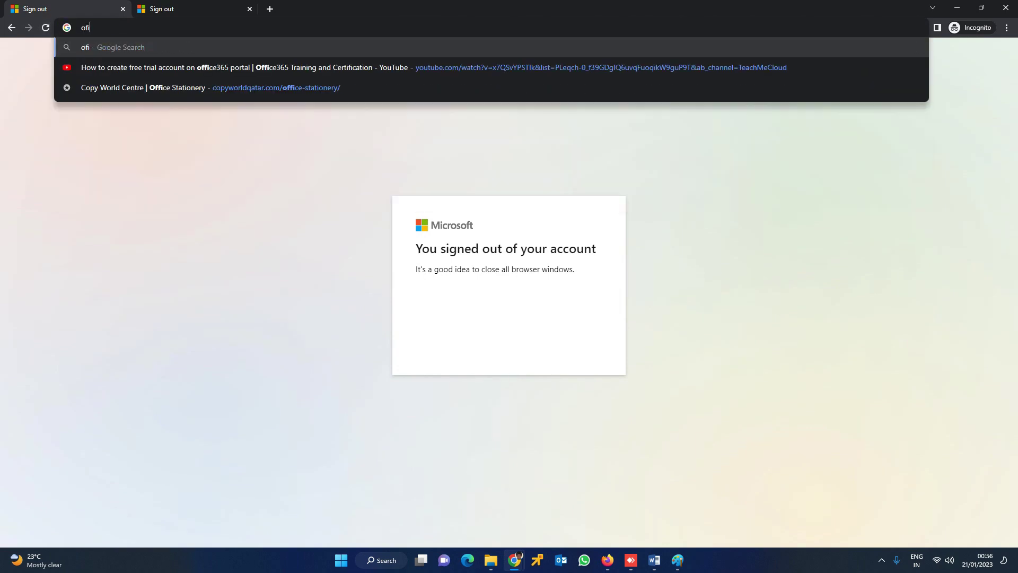
{"action": "key", "text": "BackSpace"}
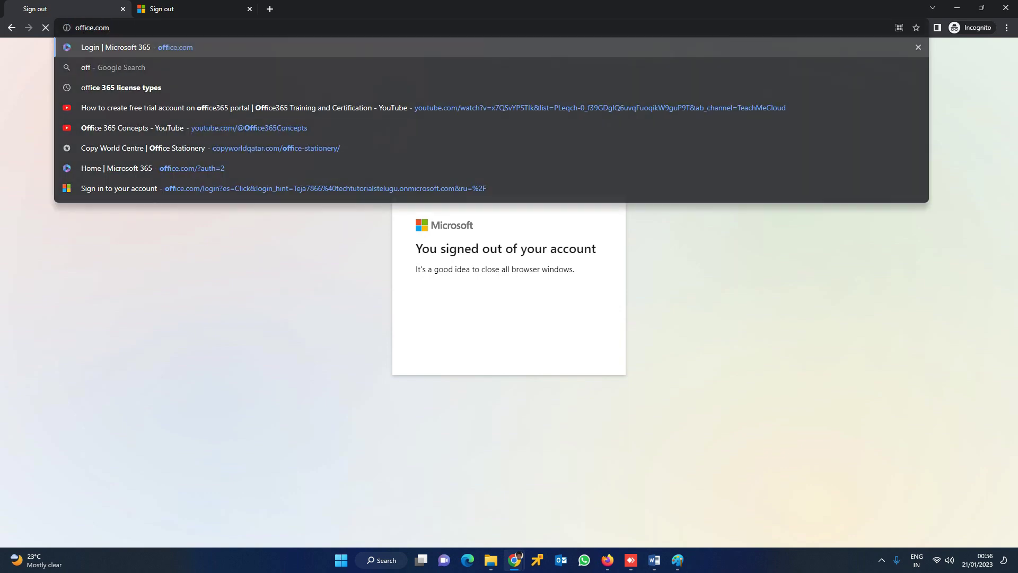
{"action": "key", "text": "Return"}
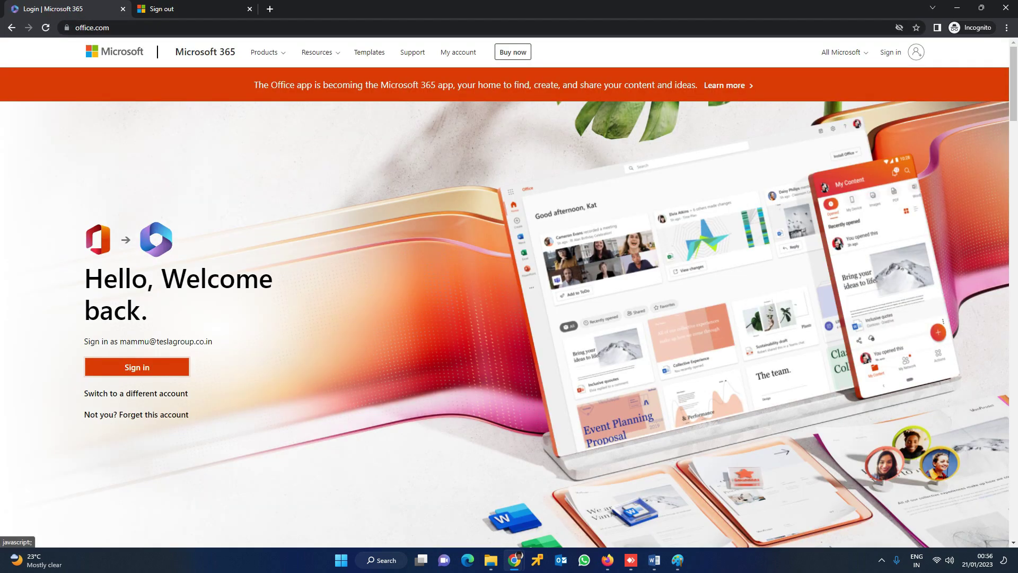
Step: Sign in with the moderator's e-mail address and password, then open their Outlook mail
{"action": "key", "text": "Return"}
{"action": "type", "text": "********"}
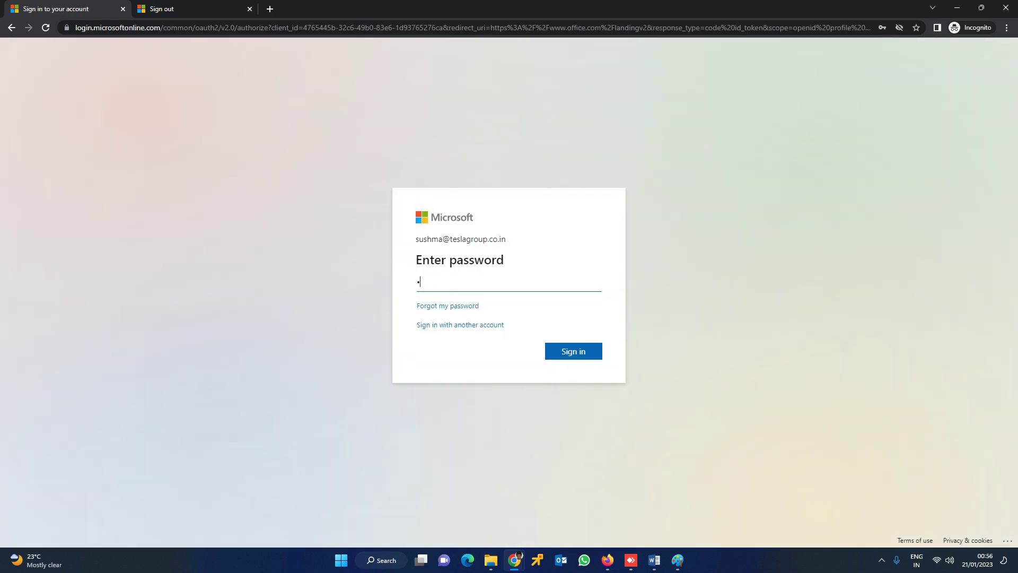
{"action": "key", "text": "Return"}
{"action": "left_click", "coordinate": [18, 193]}
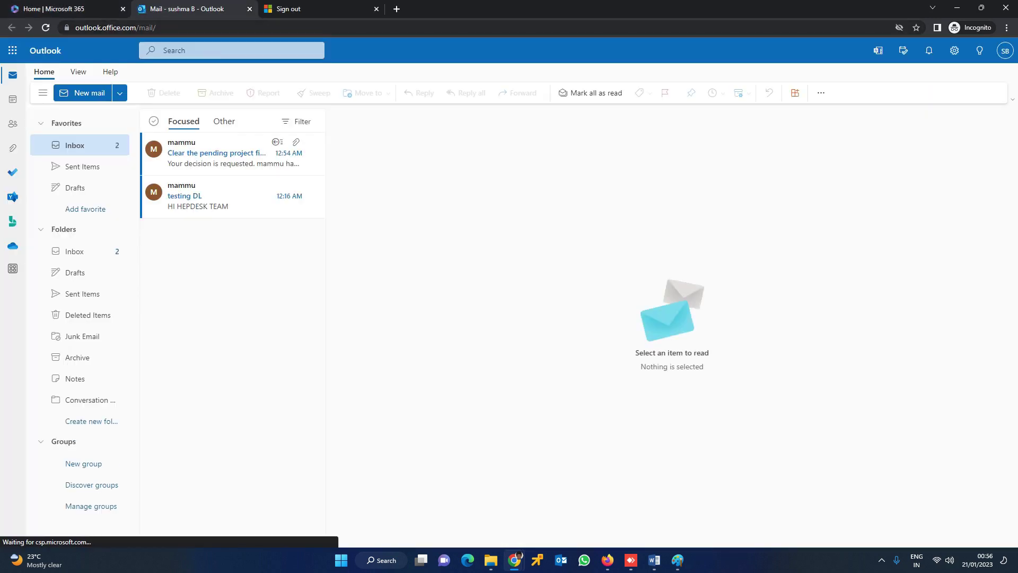
Step: Open the 'Clear the pending project files' approval request, review its preview, and approve it
{"action": "left_click", "coordinate": [233, 158]}
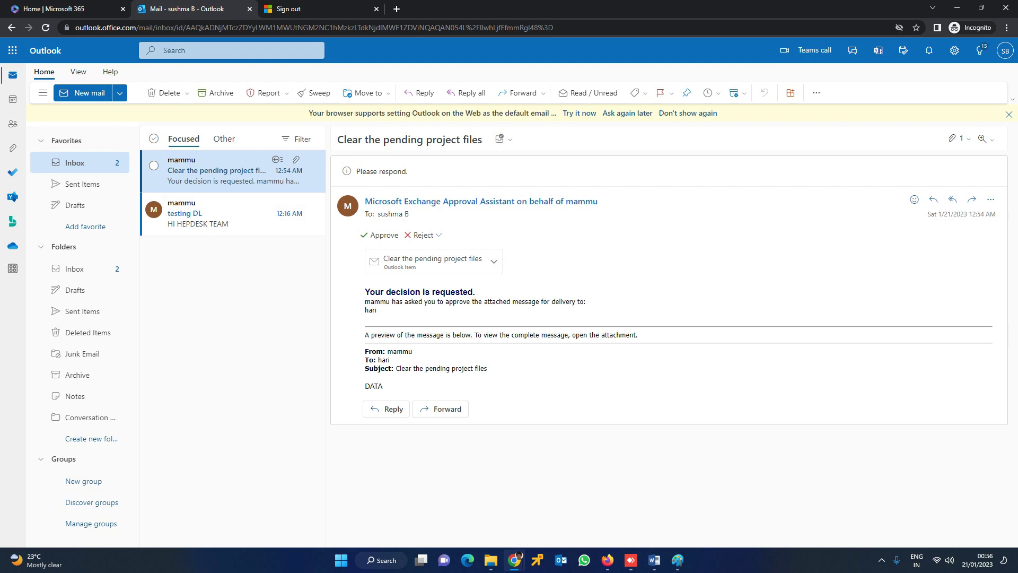
{"action": "left_click_drag", "start_coordinate": [402, 368], "coordinate": [487, 368]}
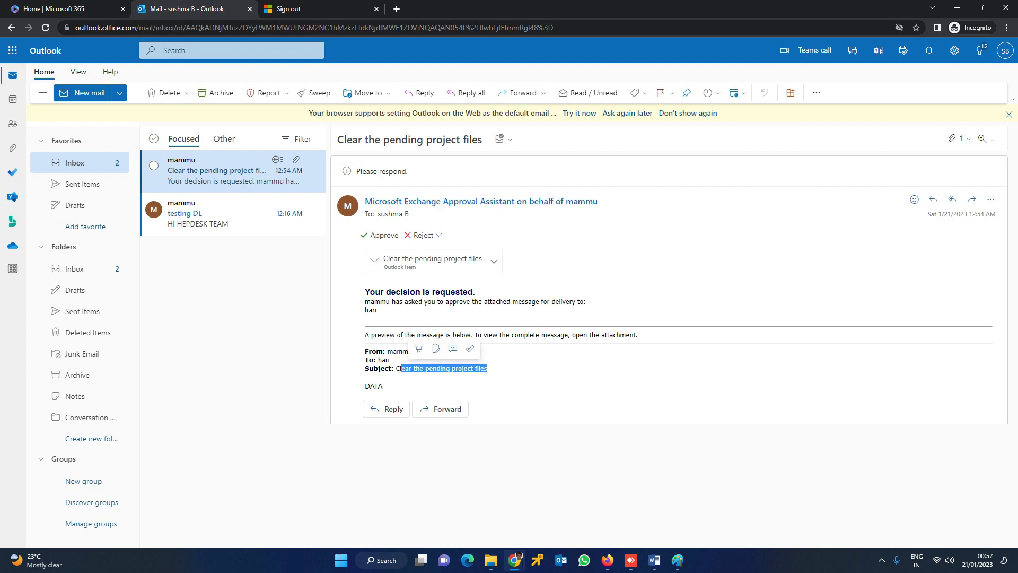
{"action": "double_click", "coordinate": [373, 386]}
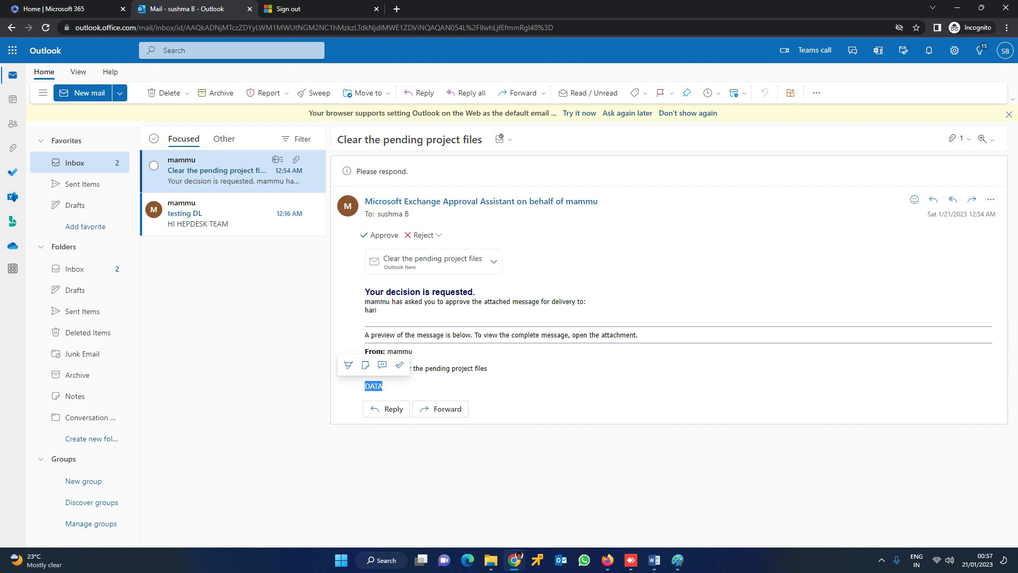
{"action": "left_click", "coordinate": [380, 235]}
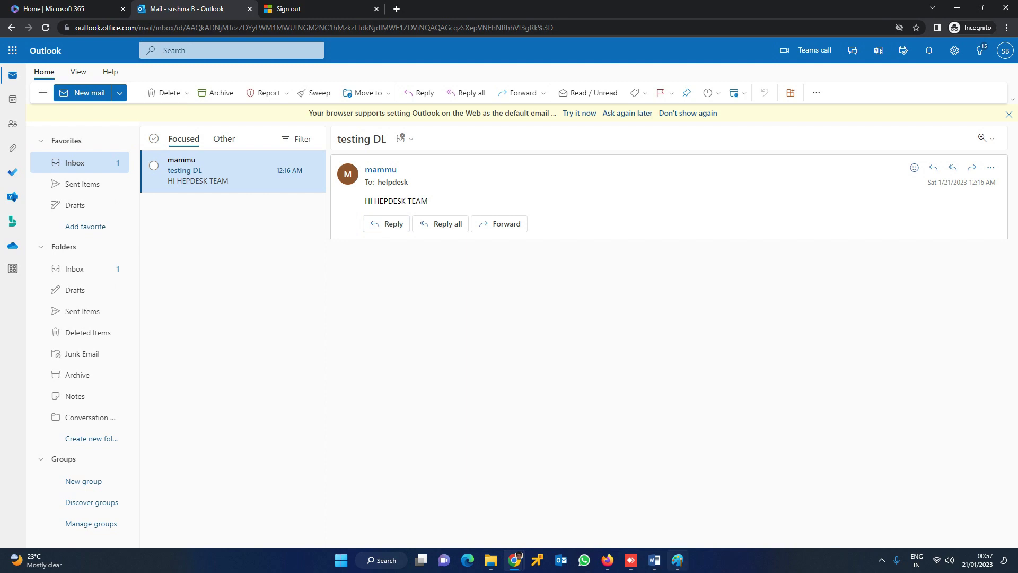
Step: Reload the recipient's inbox and open the delivered 'Clear the pending project files' message, then switch to Word and AnyDesk
{"action": "key", "text": "alt+Tab"}
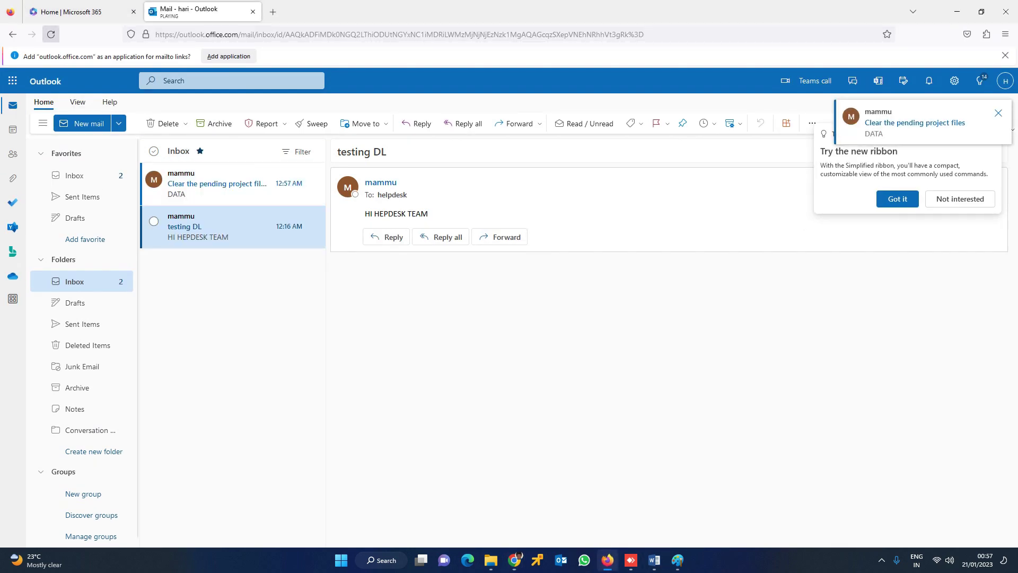
{"action": "left_click", "coordinate": [51, 34]}
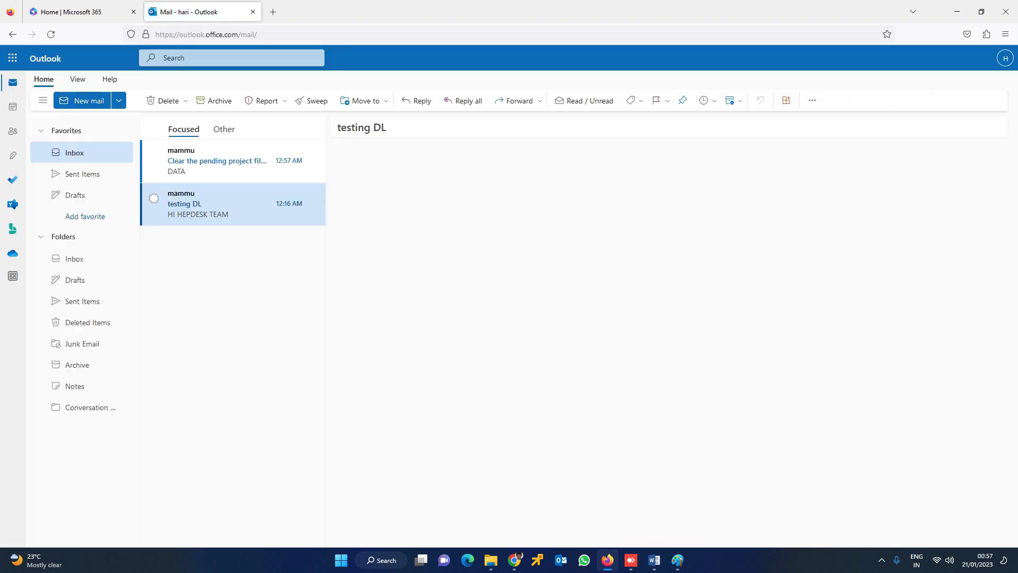
{"action": "left_click", "coordinate": [223, 161]}
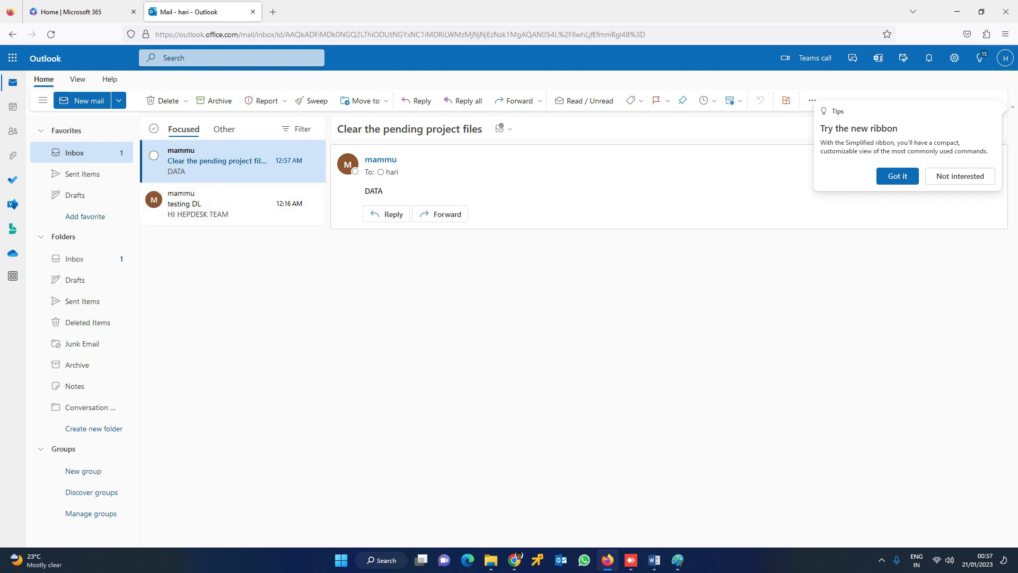
{"action": "key", "text": "alt+Tab"}
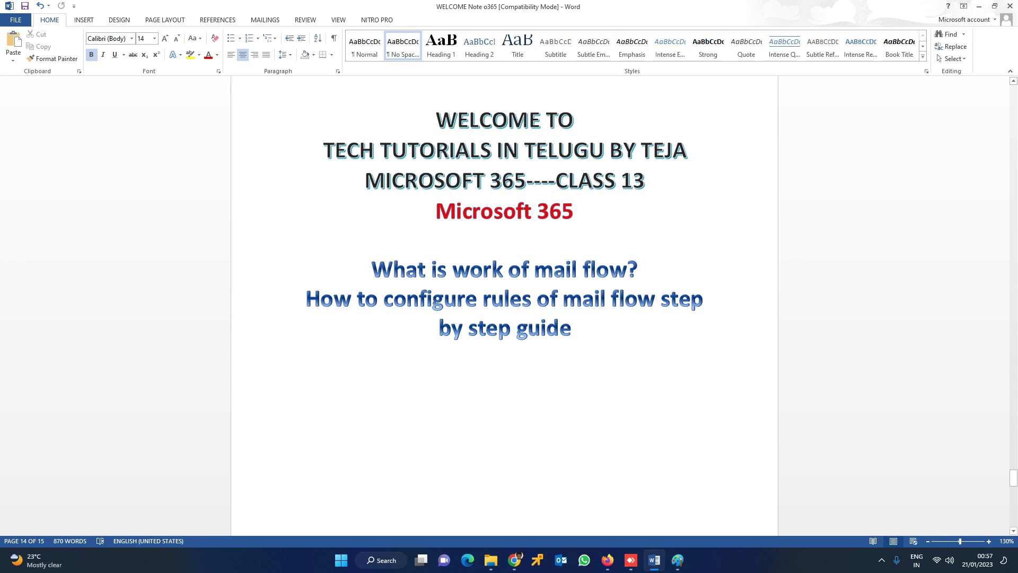
{"action": "key", "text": "alt+Tab"}
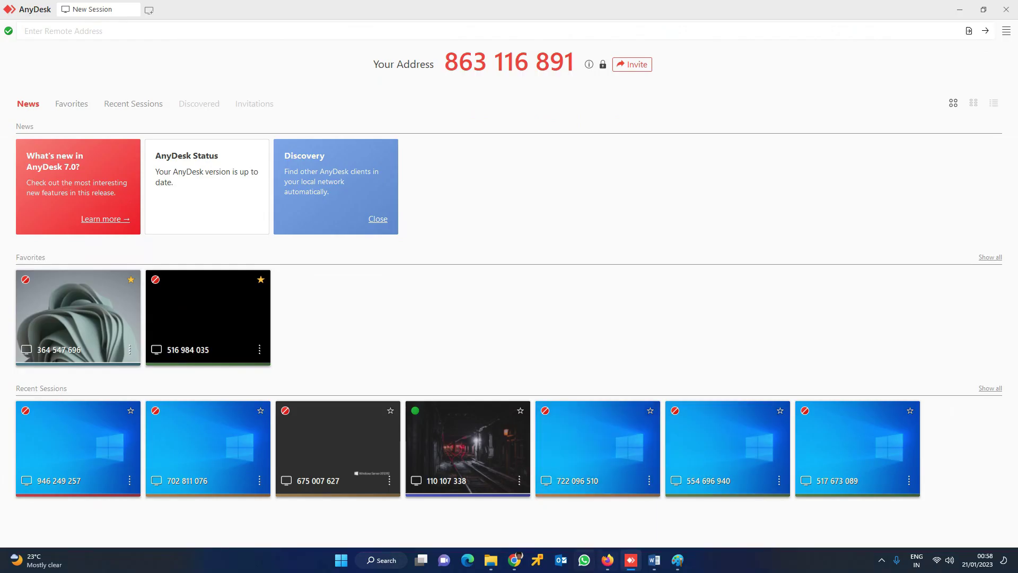